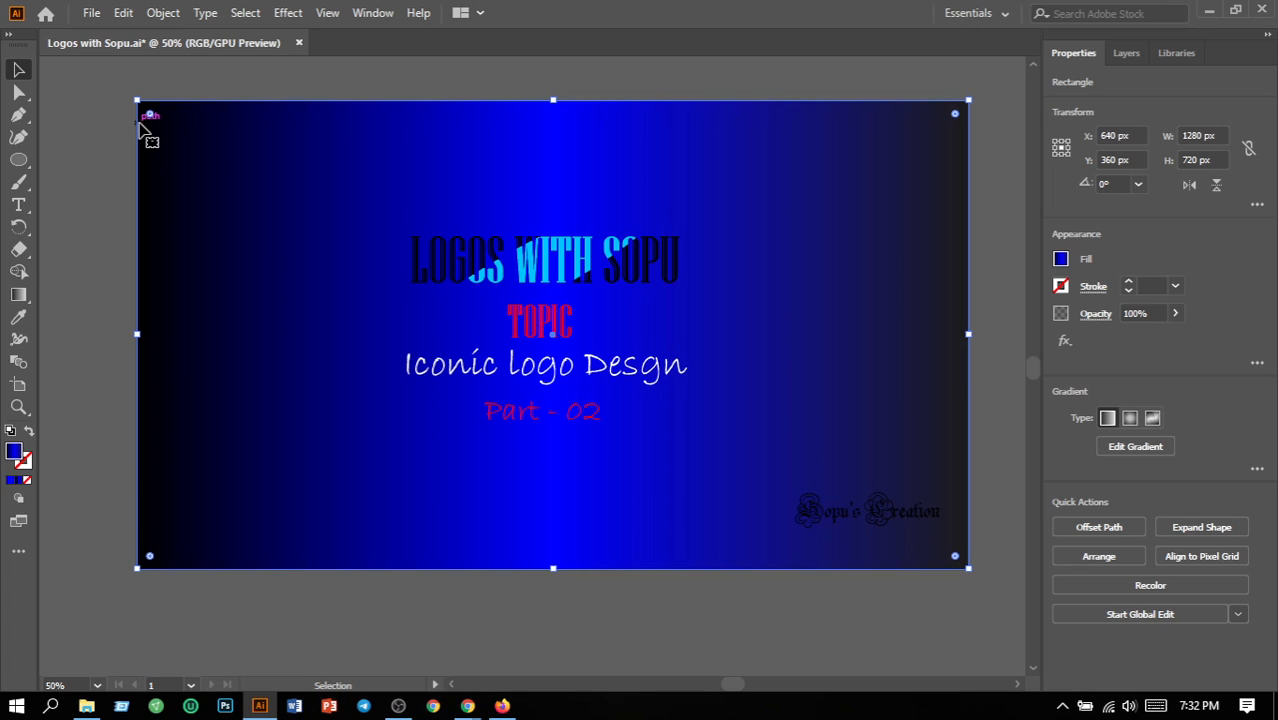
Change the middle color stop of the background rectangle's gradient from the swatches to the lighter orange
click(18, 296)
click(1257, 445)
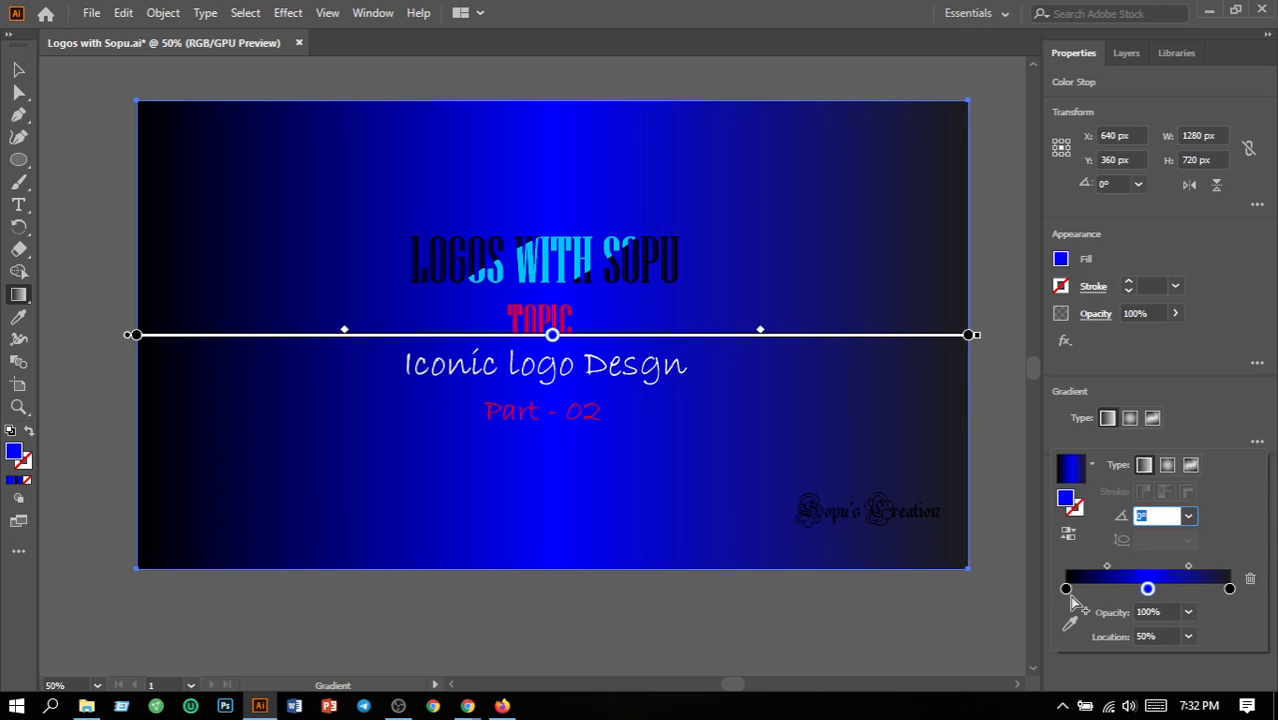
click(1148, 589)
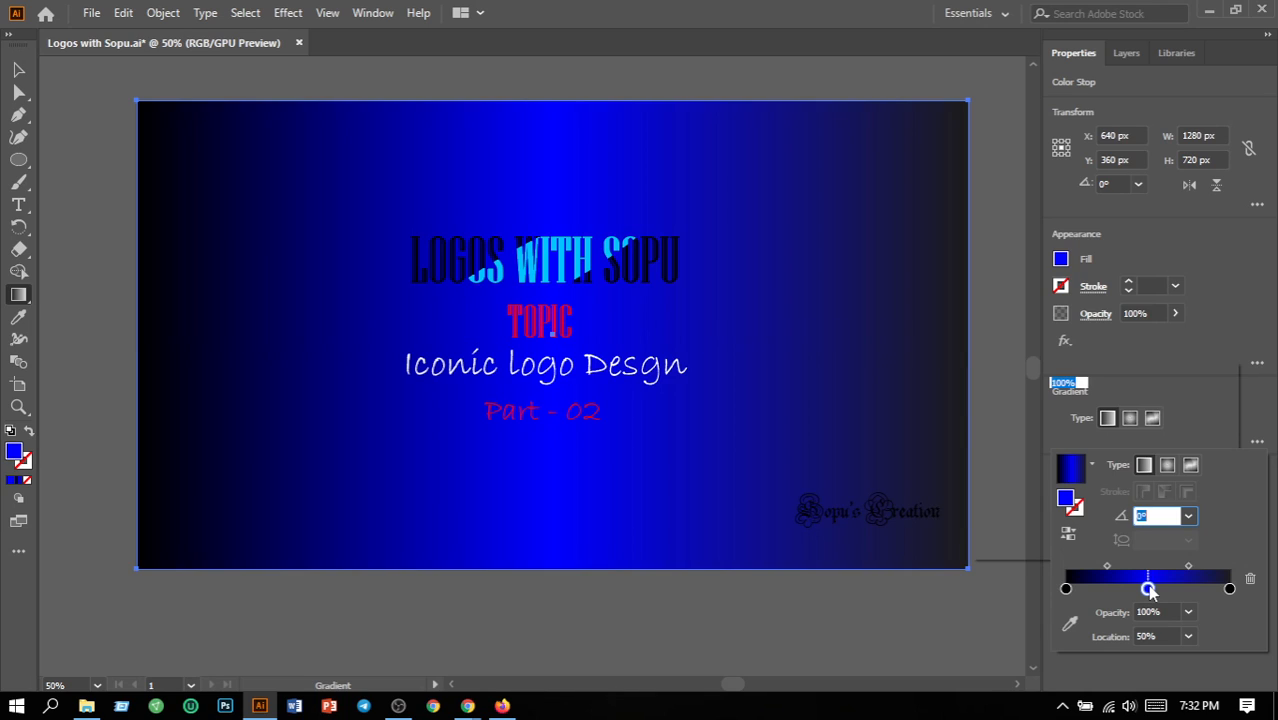
double_click(1148, 589)
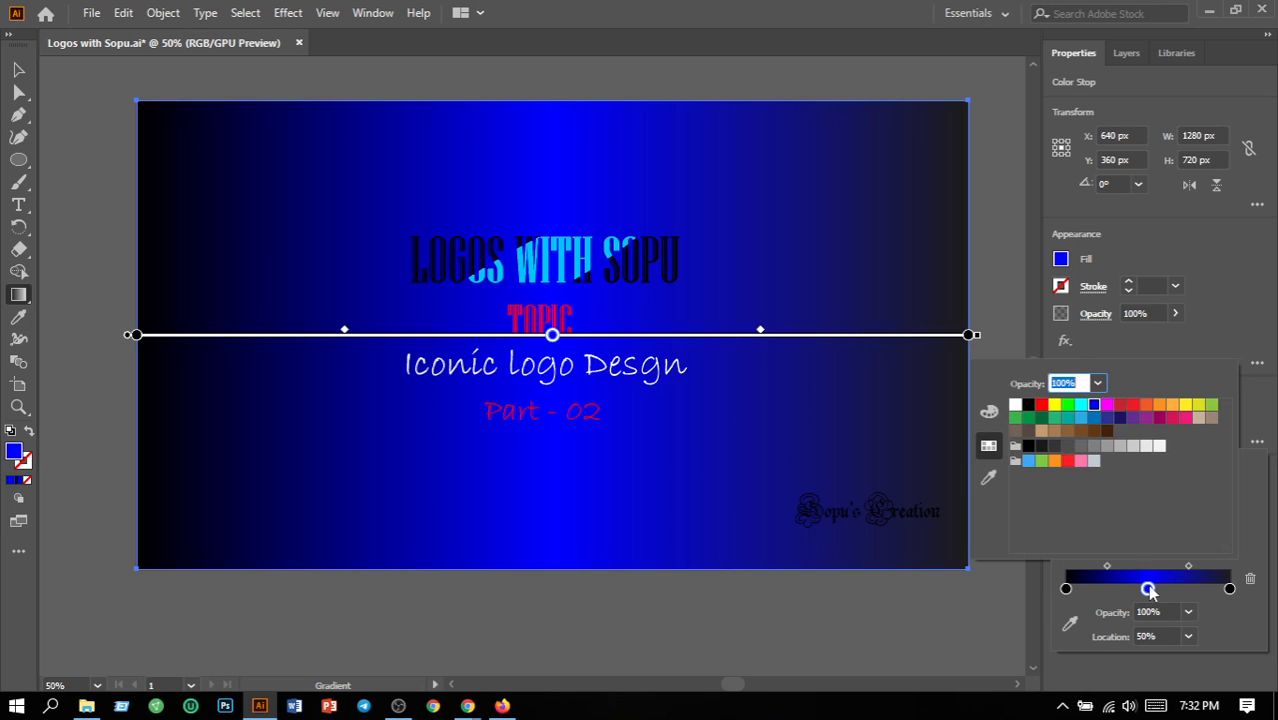
click(1147, 406)
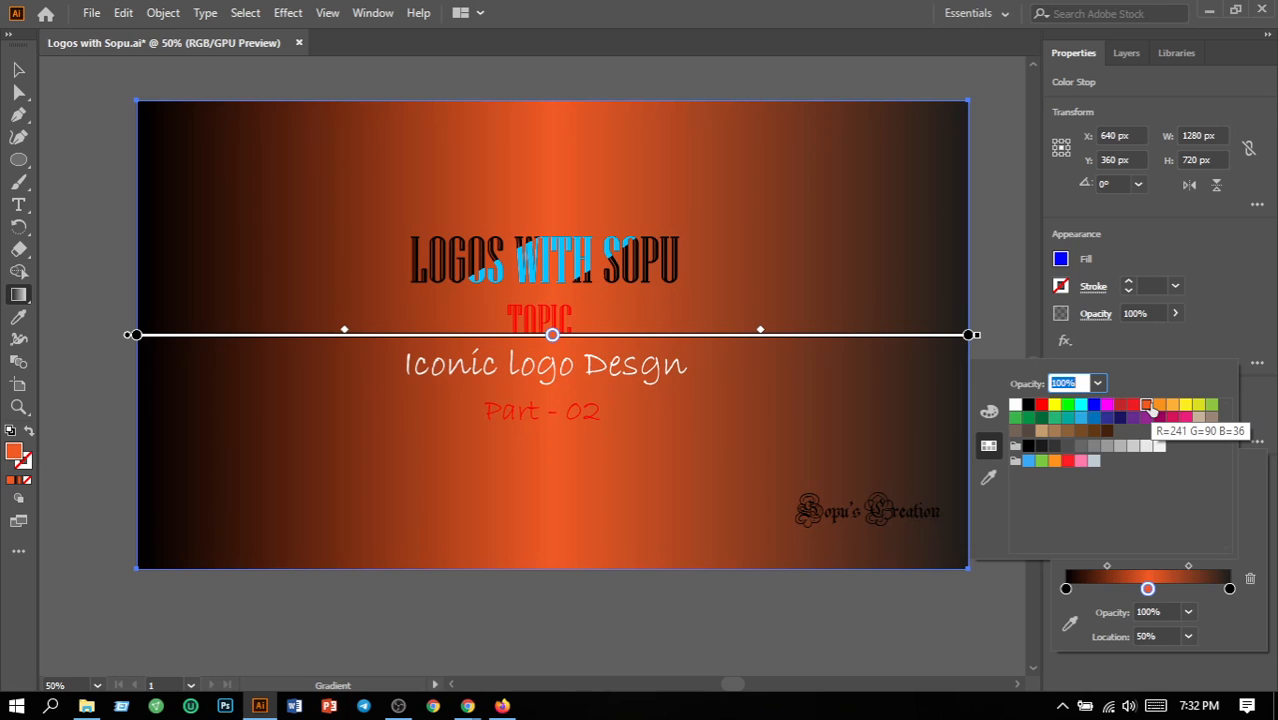
click(1159, 405)
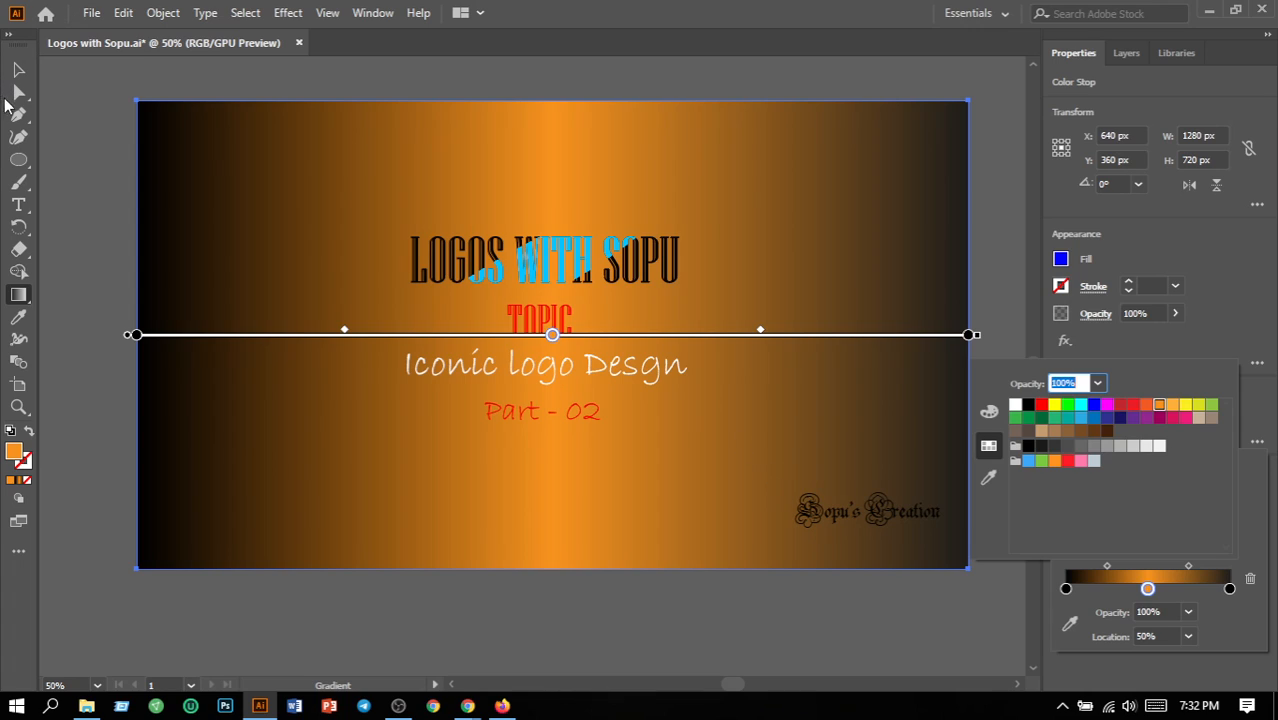
Set both end color stops of the background rectangle's gradient to the pure red swatch
click(1066, 590)
double_click(1066, 590)
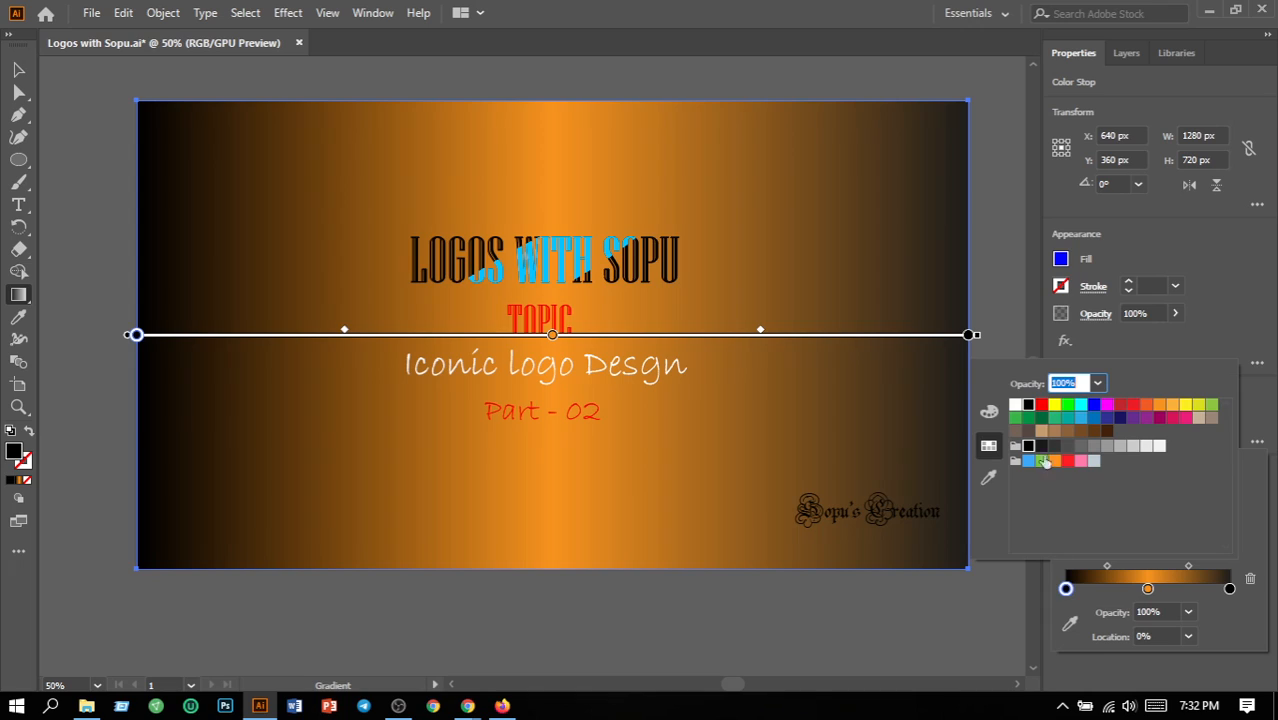
click(1043, 406)
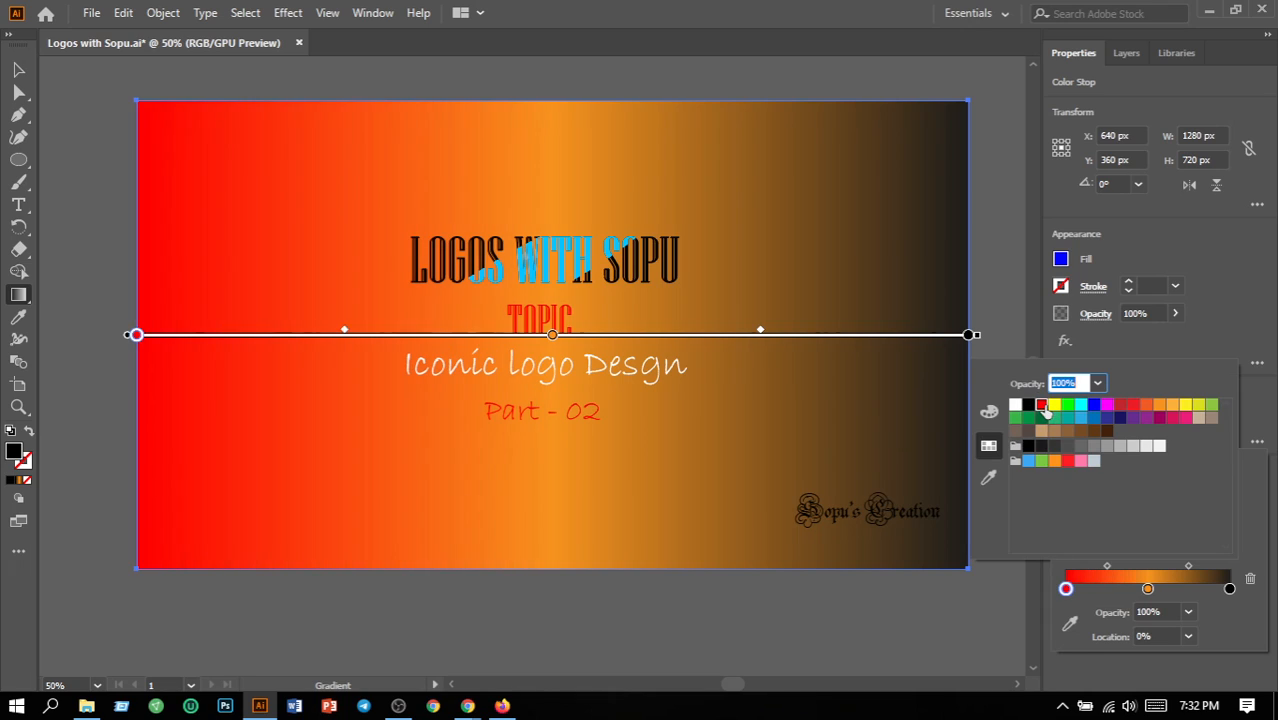
click(1230, 590)
click(1230, 590)
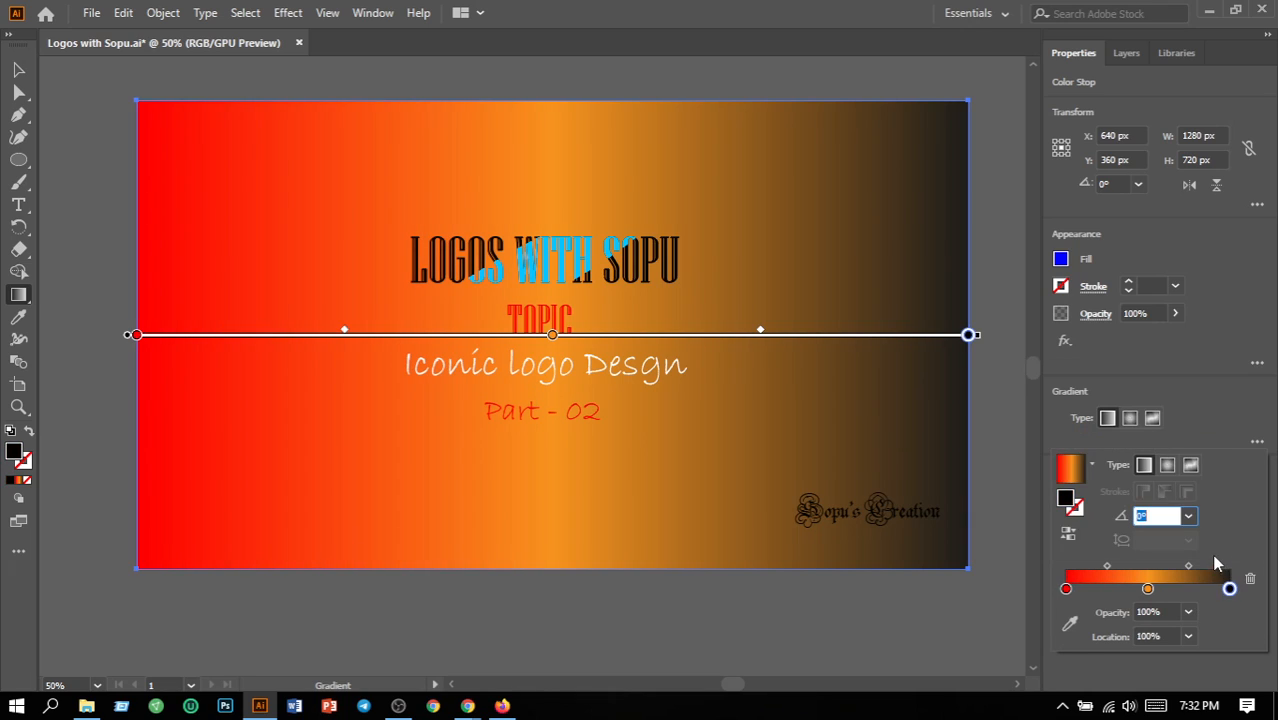
double_click(1230, 590)
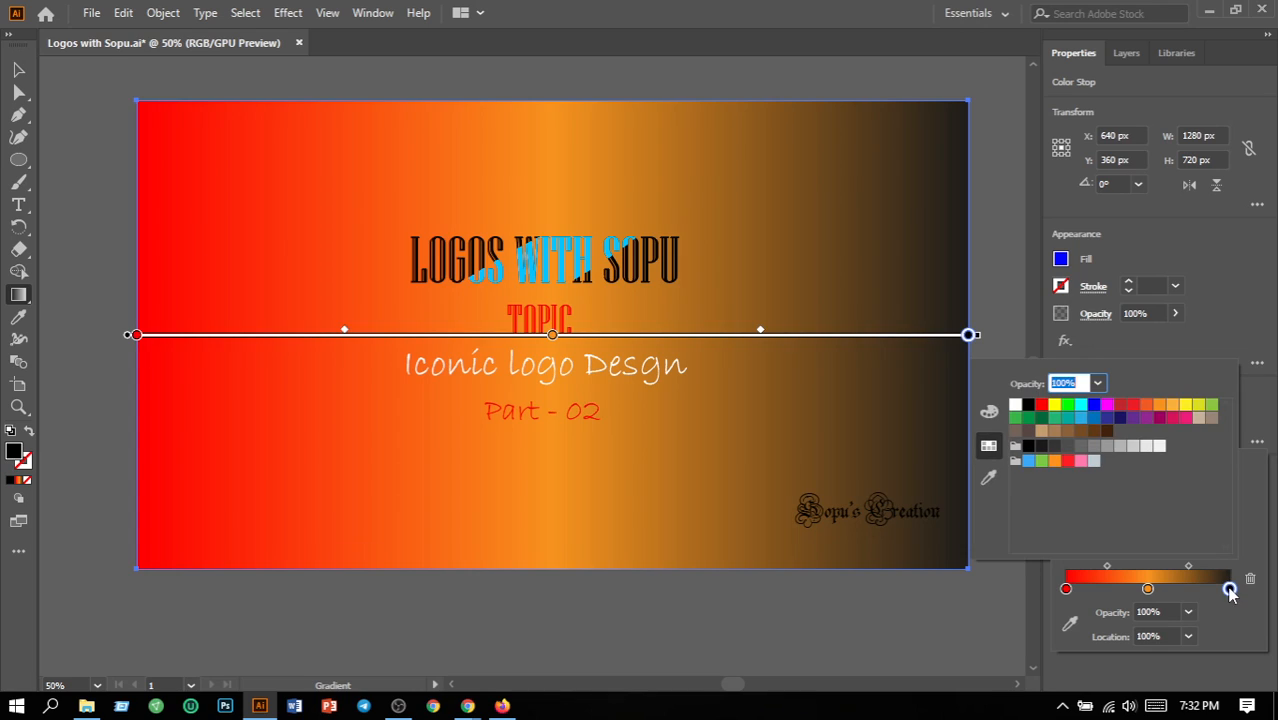
click(1041, 404)
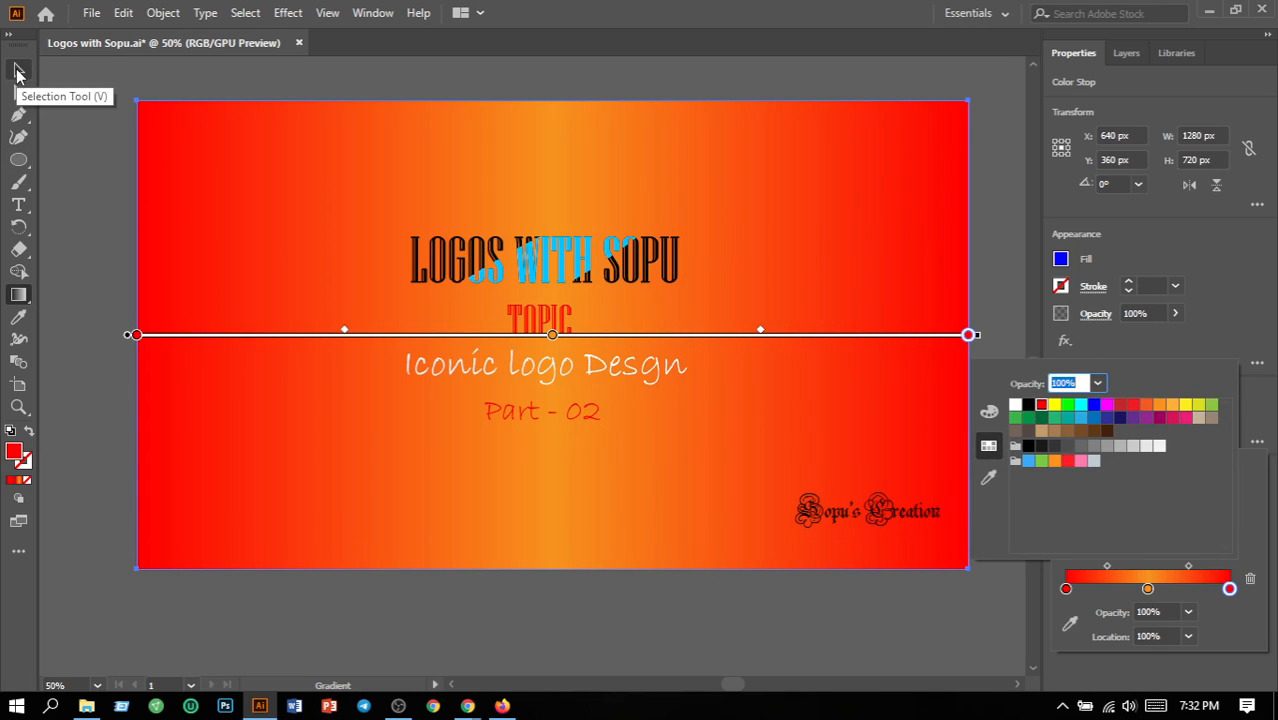
key(Return)
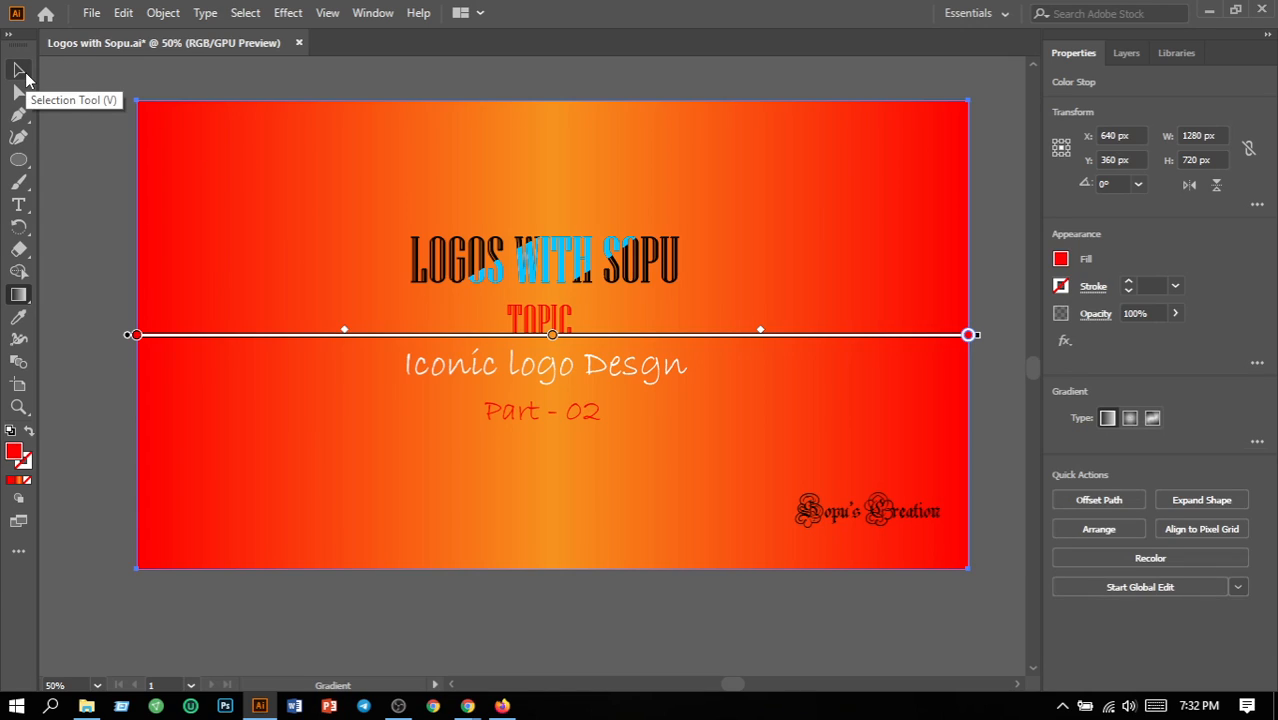
click(24, 76)
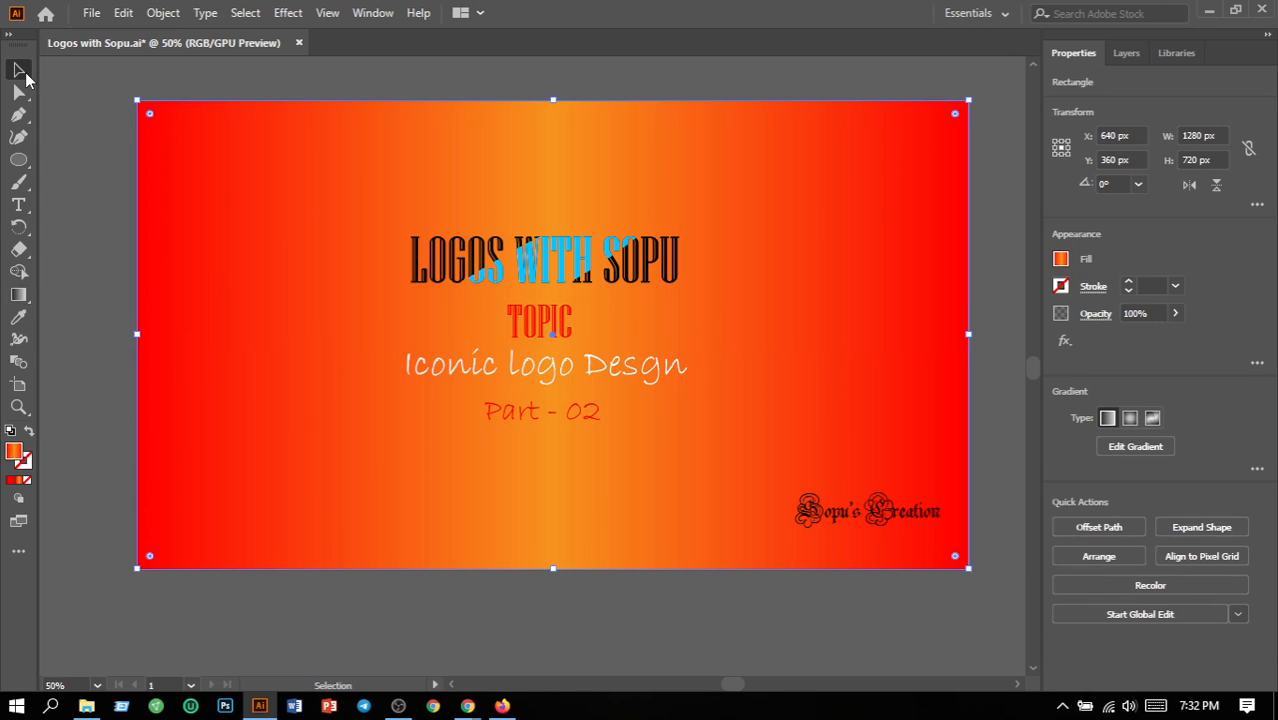
Save the document and export it as the JPEG Logos with Sopu.jpg, using all artboards
click(90, 15)
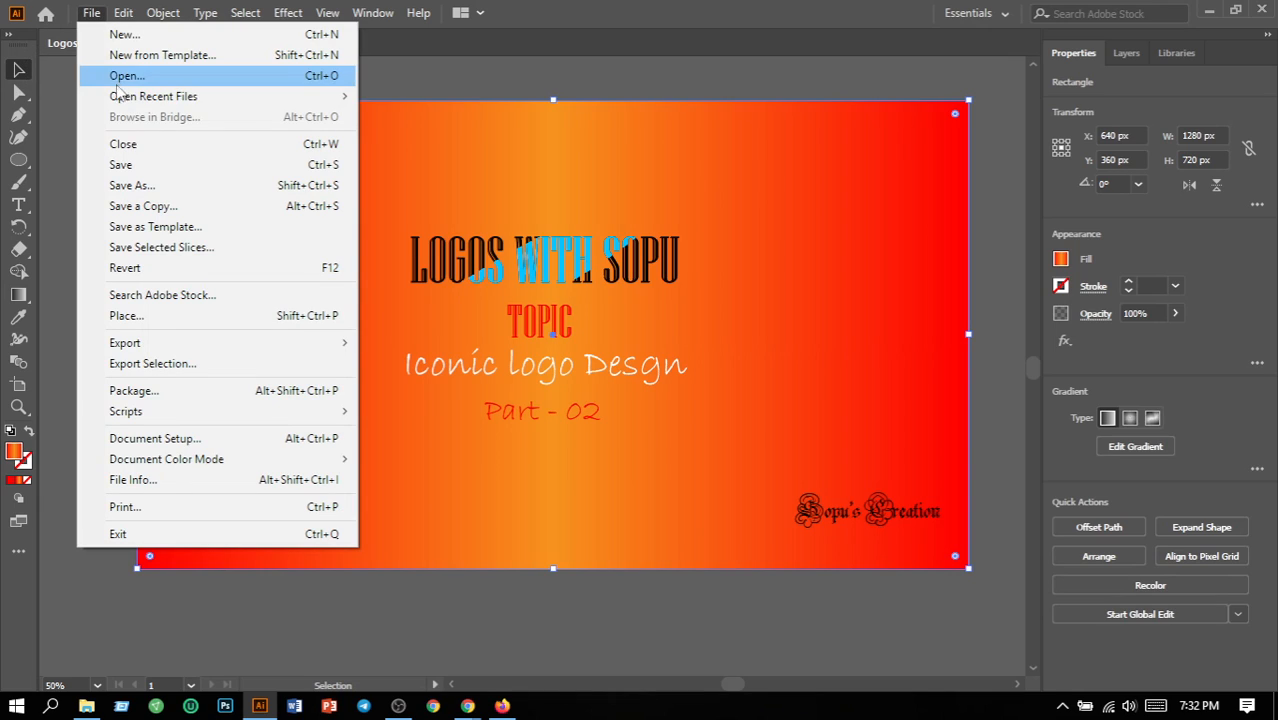
click(129, 168)
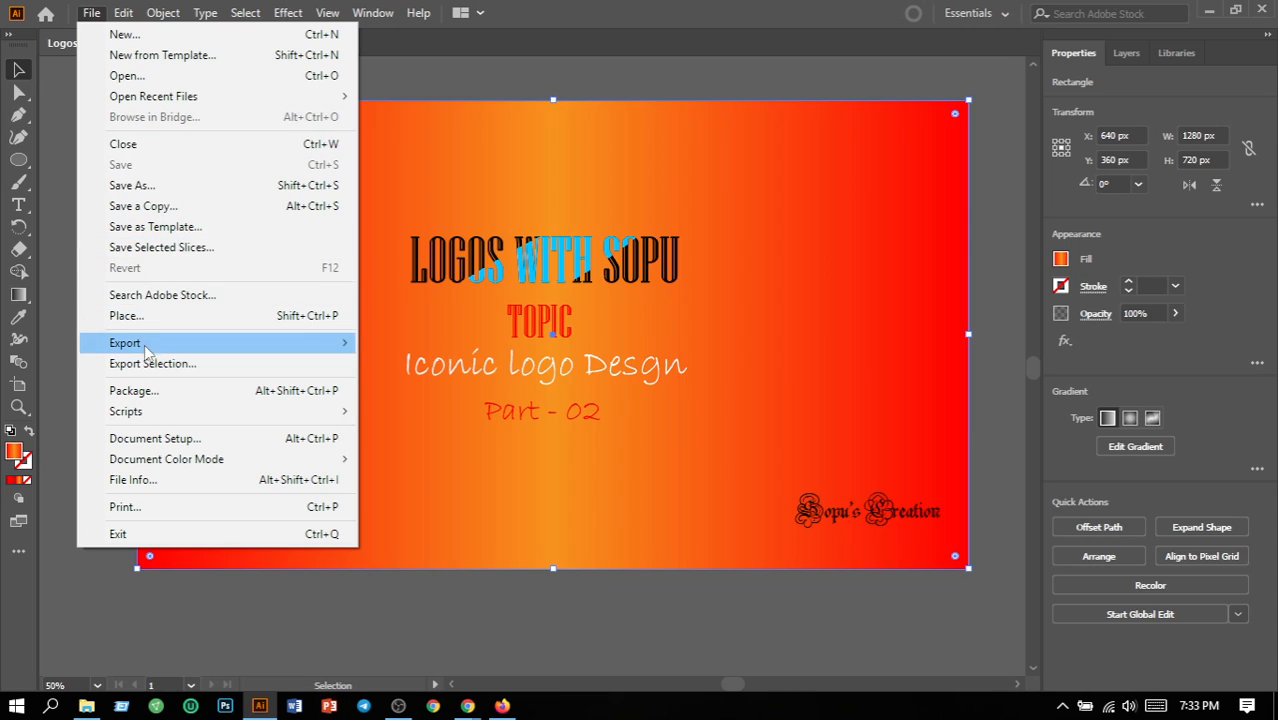
mouse_move(155, 350)
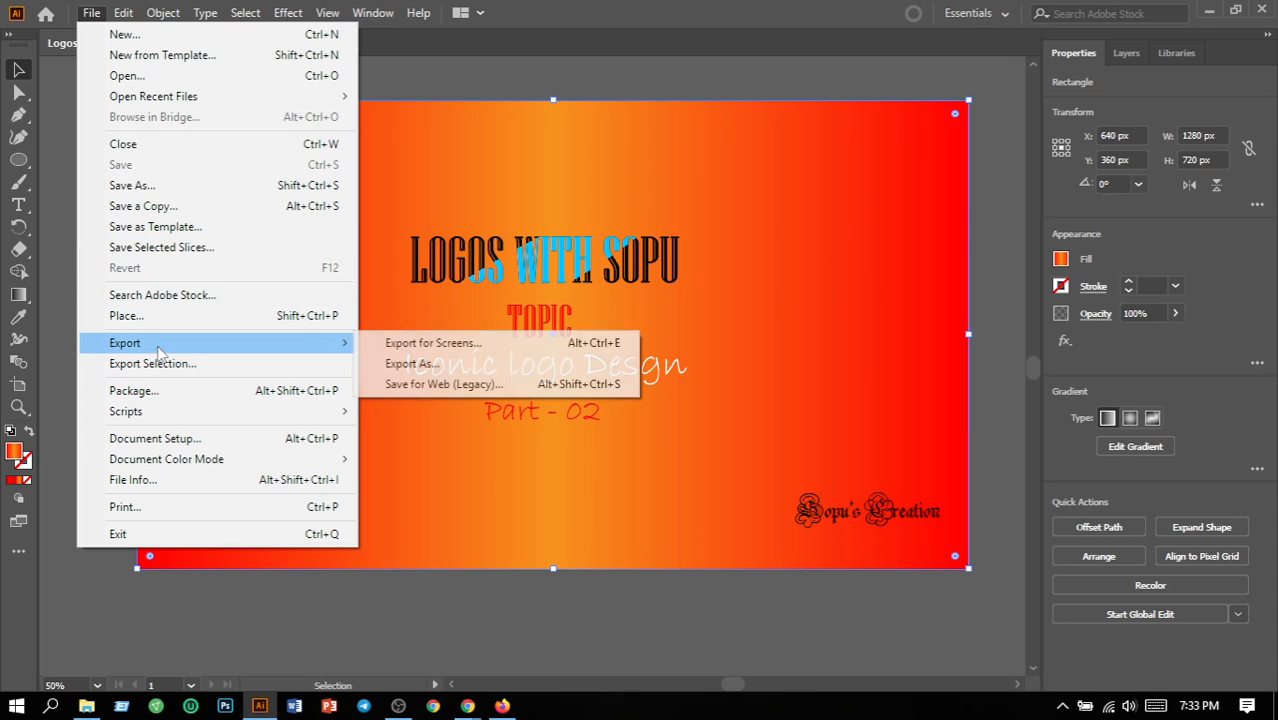
click(410, 364)
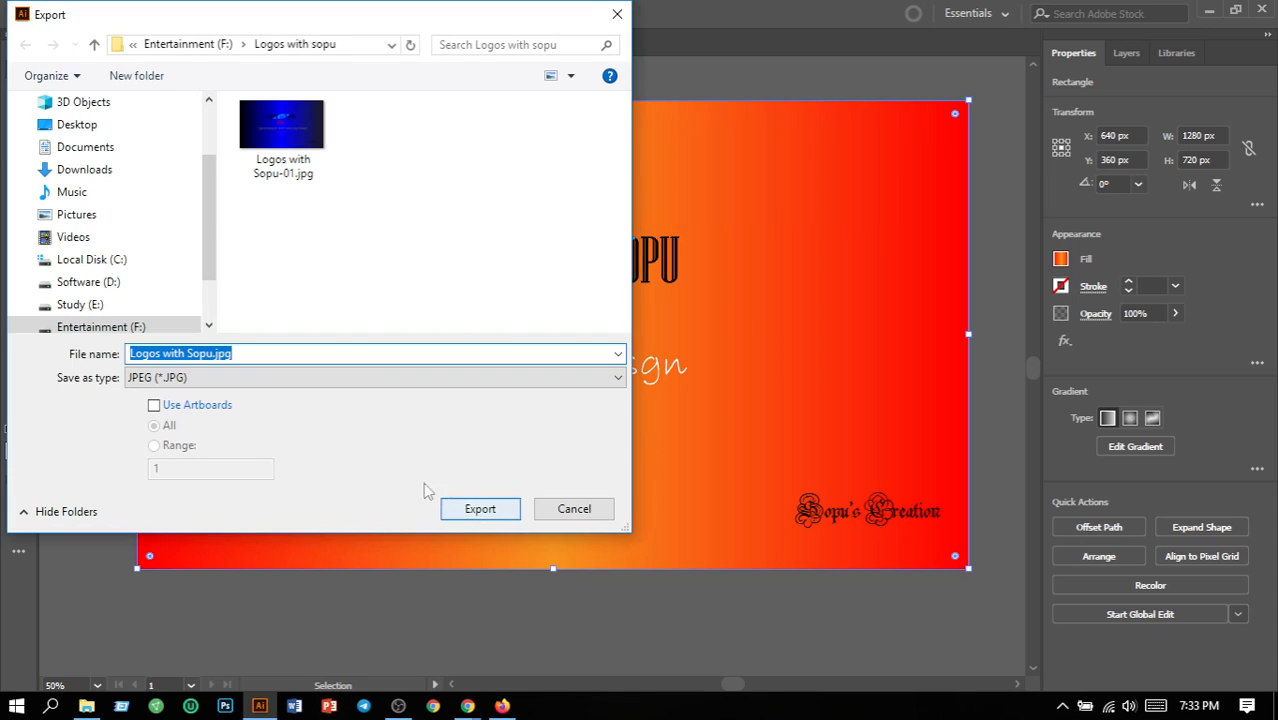
click(155, 405)
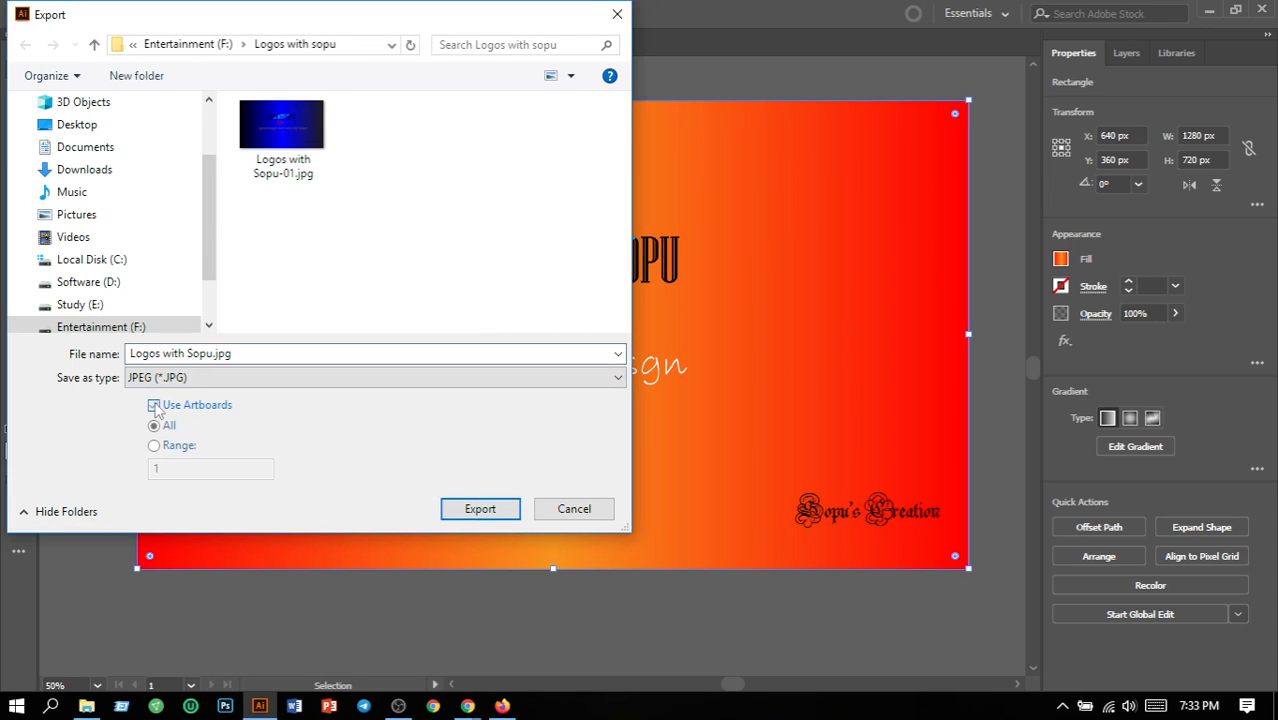
click(479, 509)
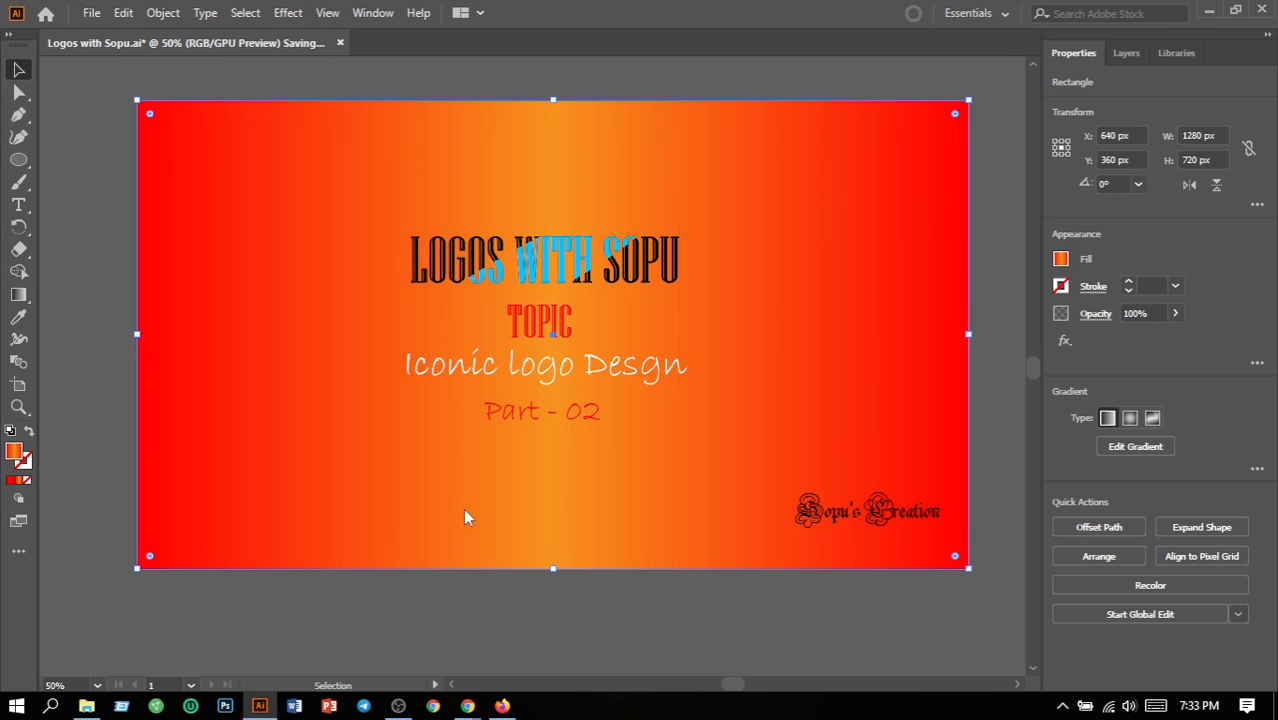
click(705, 590)
click(822, 397)
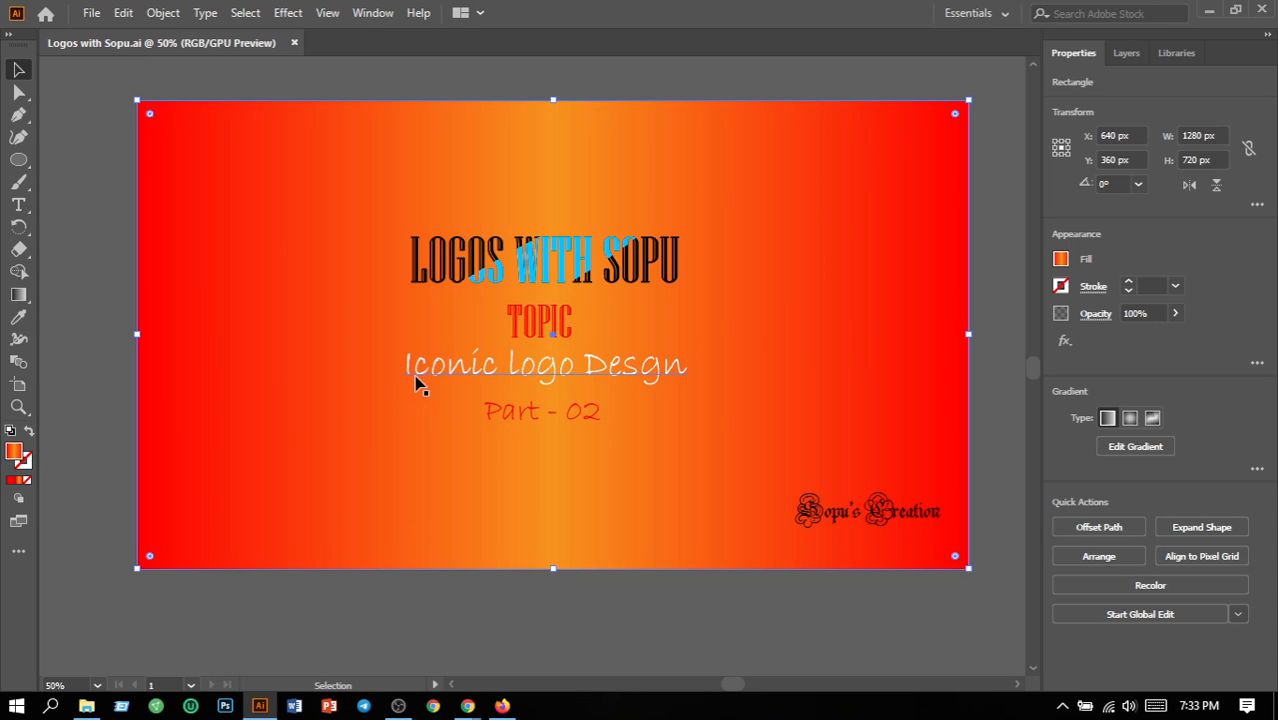
Create a new 10 x 10 in document from the recent custom preset
click(92, 14)
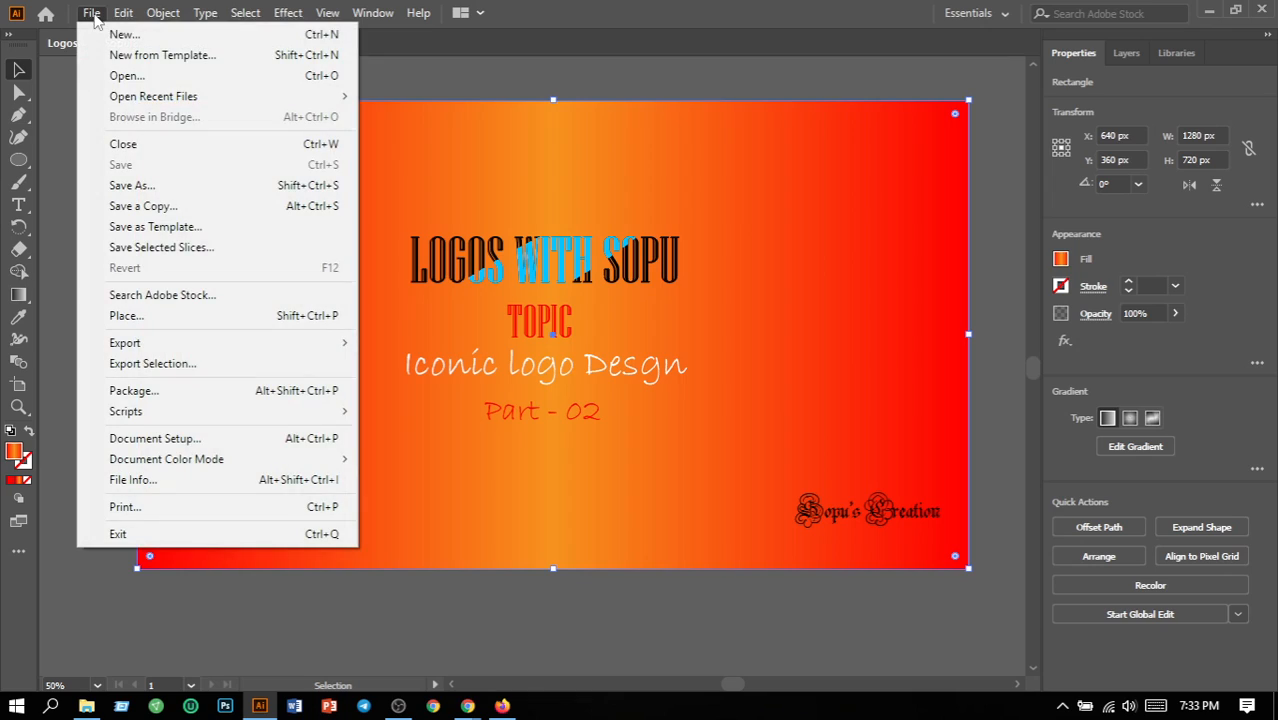
key(Escape)
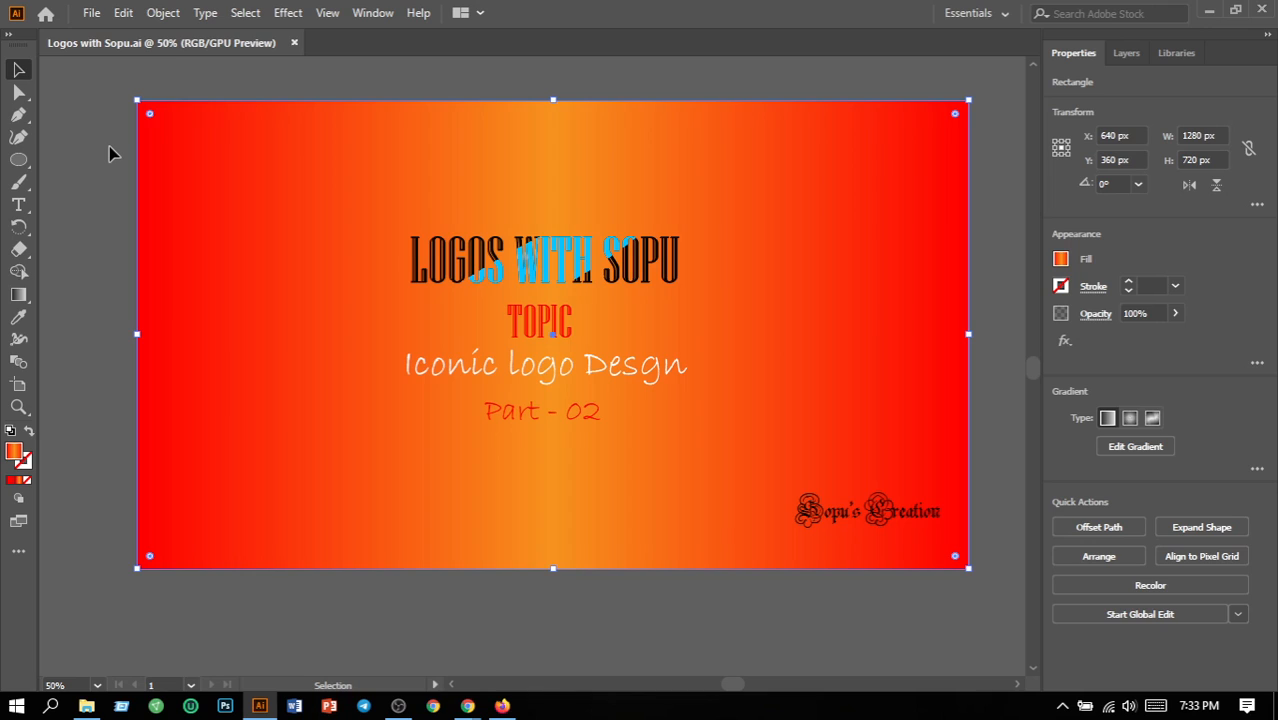
key(ctrl+n)
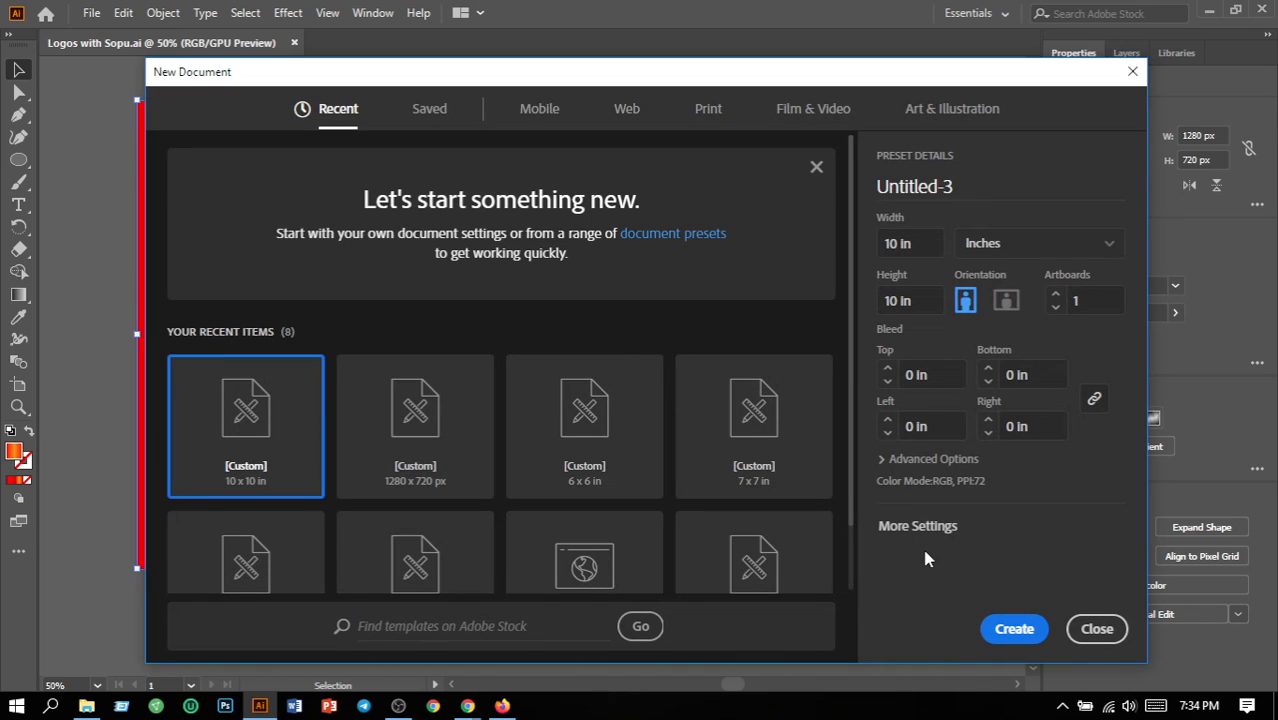
click(1012, 632)
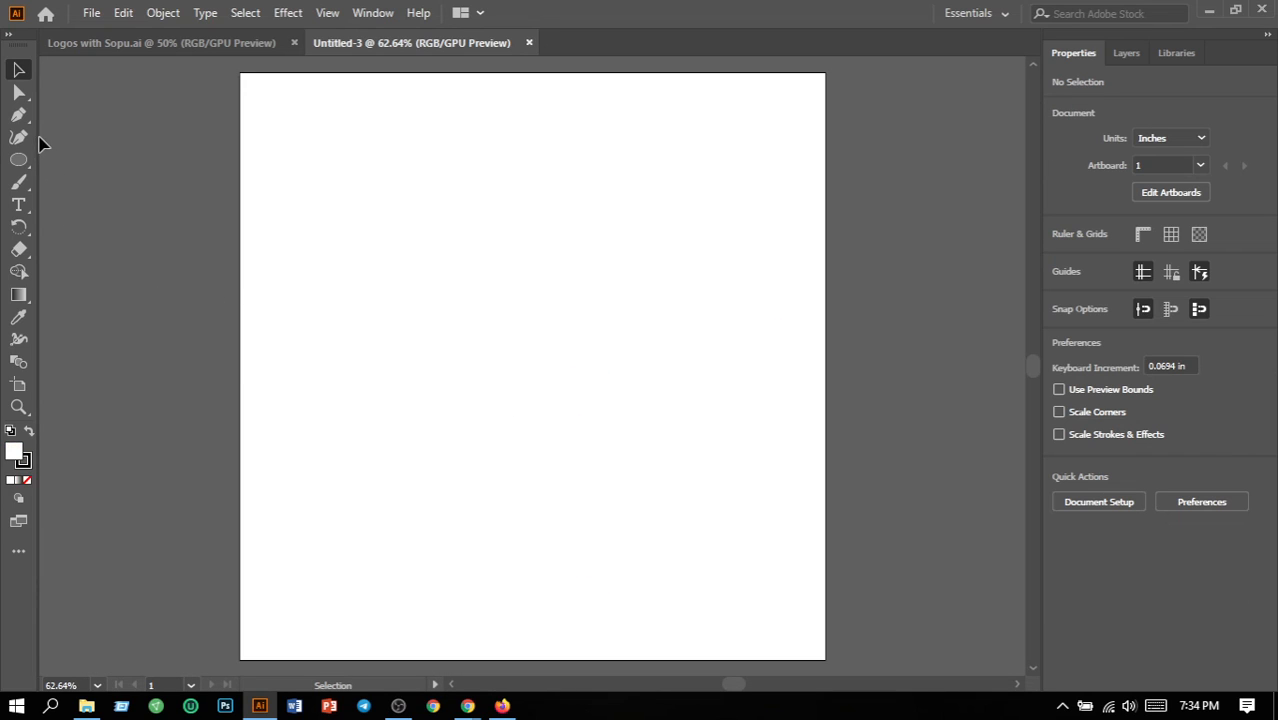
Start a heart outline with the Pen tool, curving from a lower tip at about X 3.99, Y 4.27 in over both upper lobes
click(19, 115)
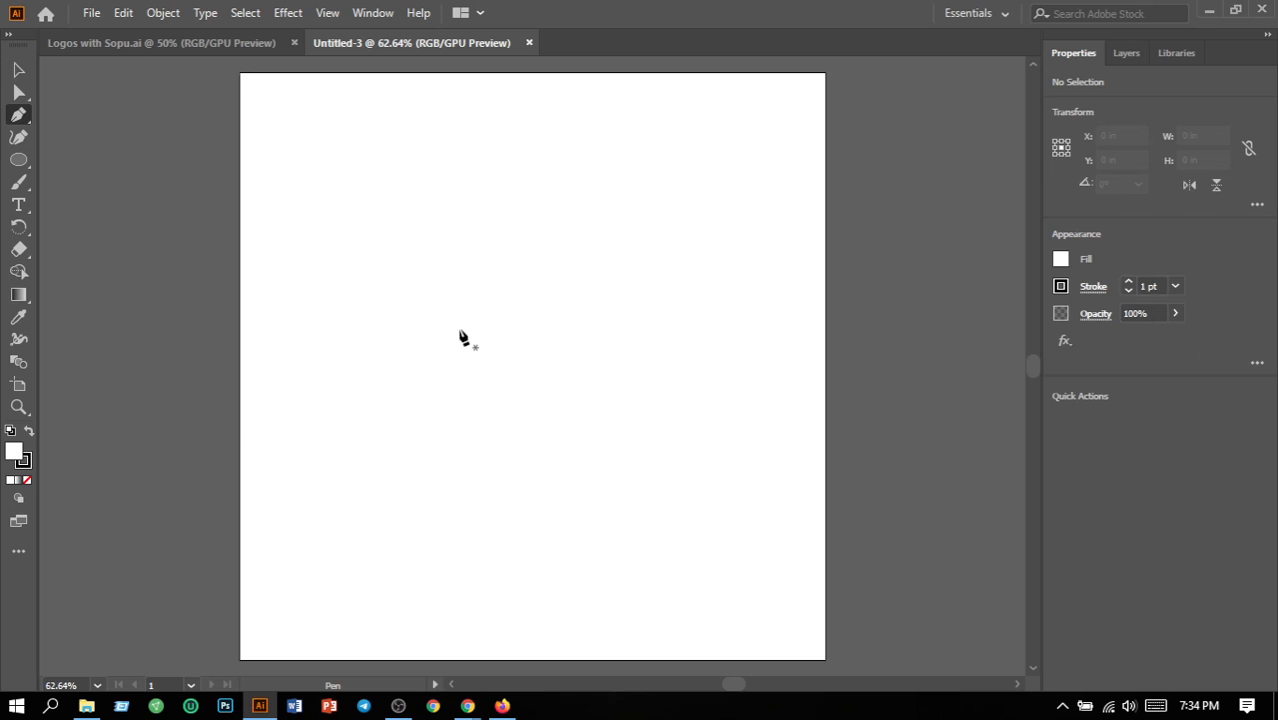
click(473, 322)
click(446, 268)
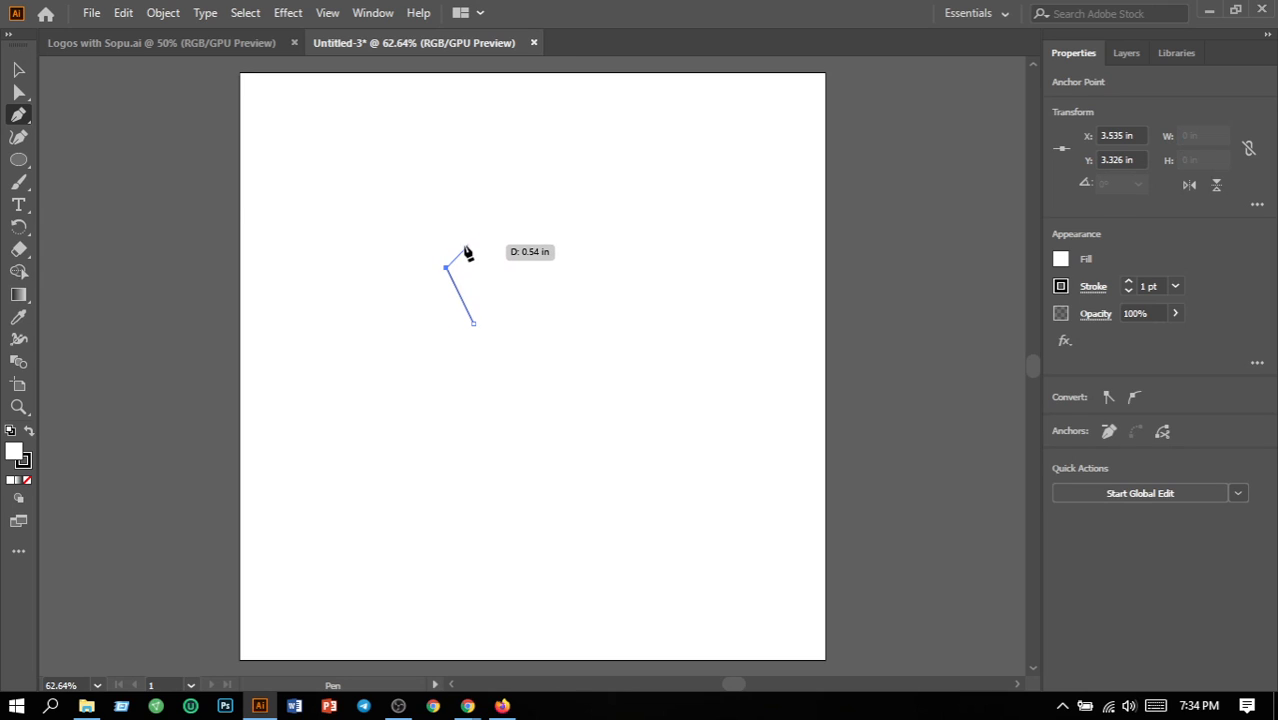
key(ctrl+z)
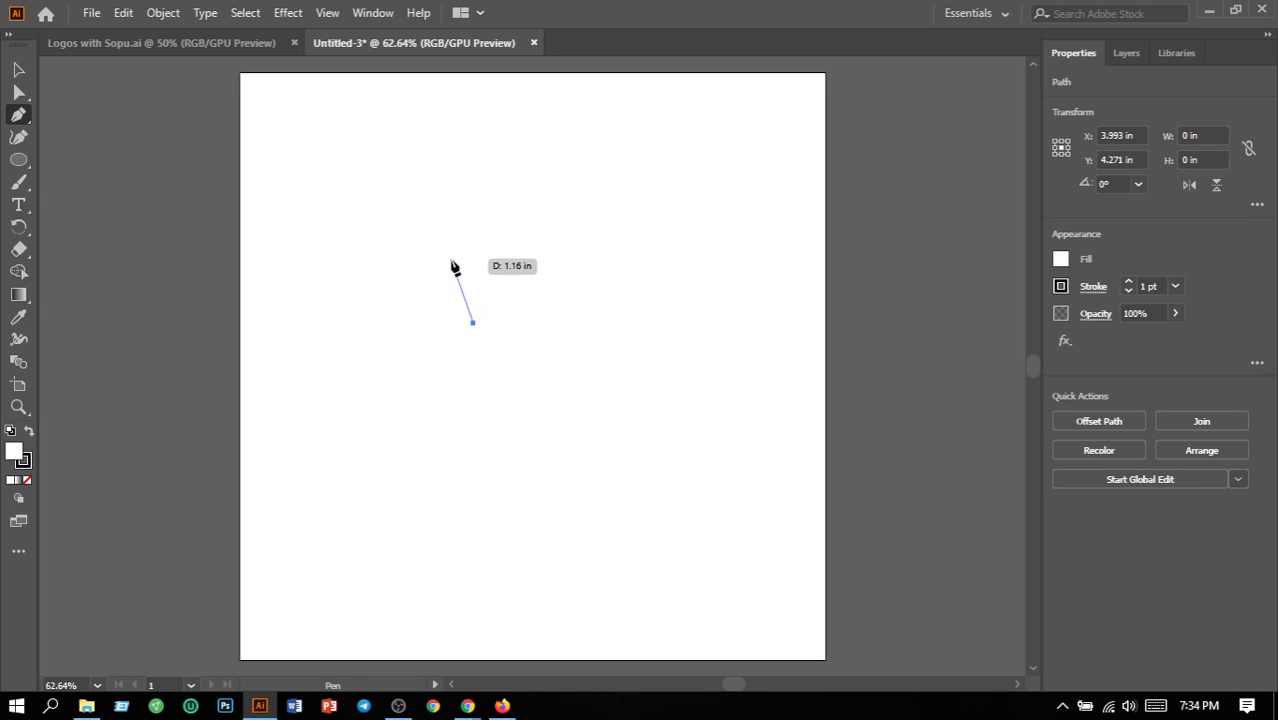
click(447, 270)
mouse_move(447, 269)
mouse_down()
mouse_move(470, 248)
mouse_move(447, 222)
mouse_move(456, 250)
mouse_up()
click(447, 269)
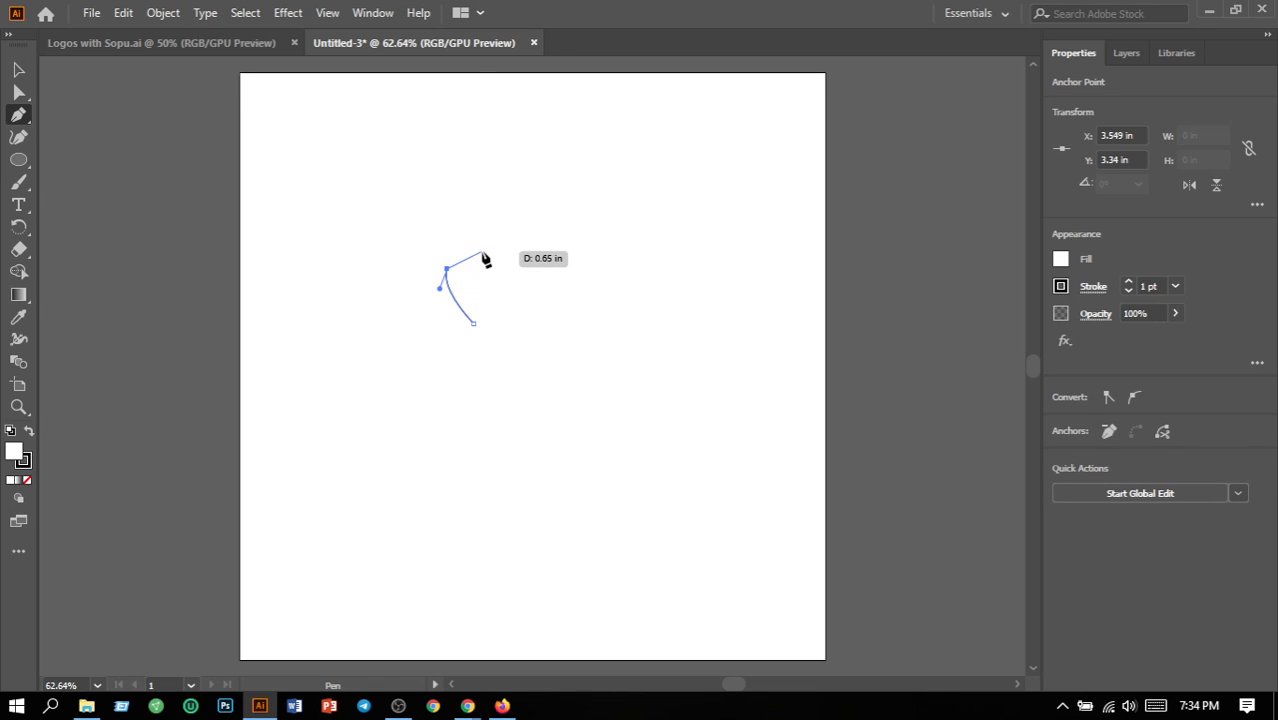
drag(484, 259, 530, 310)
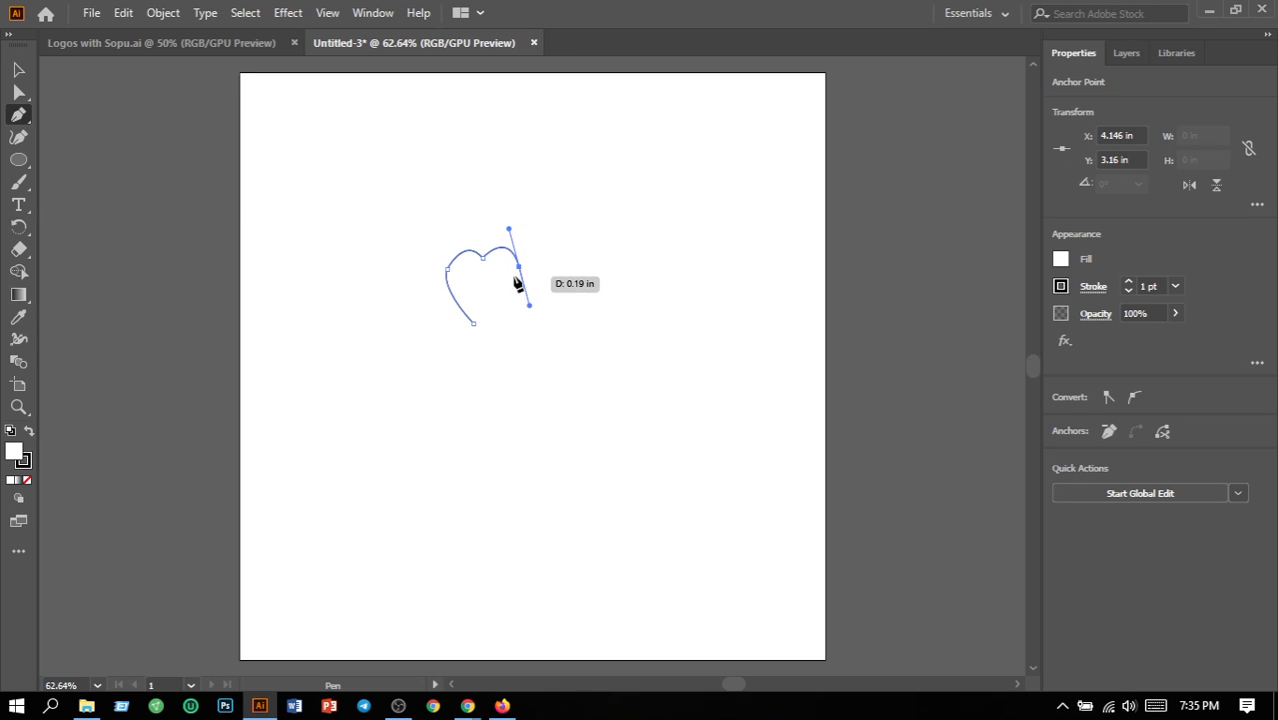
click(518, 268)
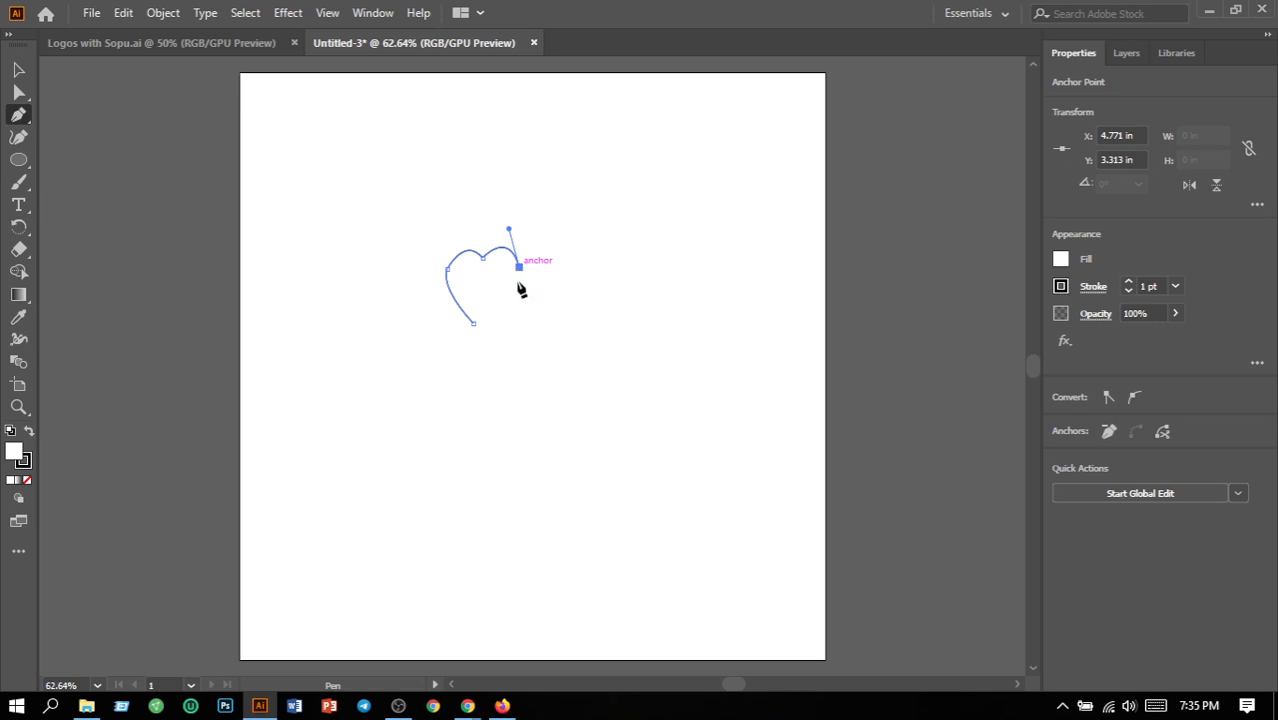
Close the heart with an inward-curving lower edge through about X 4.6, Y 3.84 in back to its tip, and deselect it
click(475, 324)
drag(462, 330, 381, 334)
key(ctrl+z)
drag(510, 300, 495, 313)
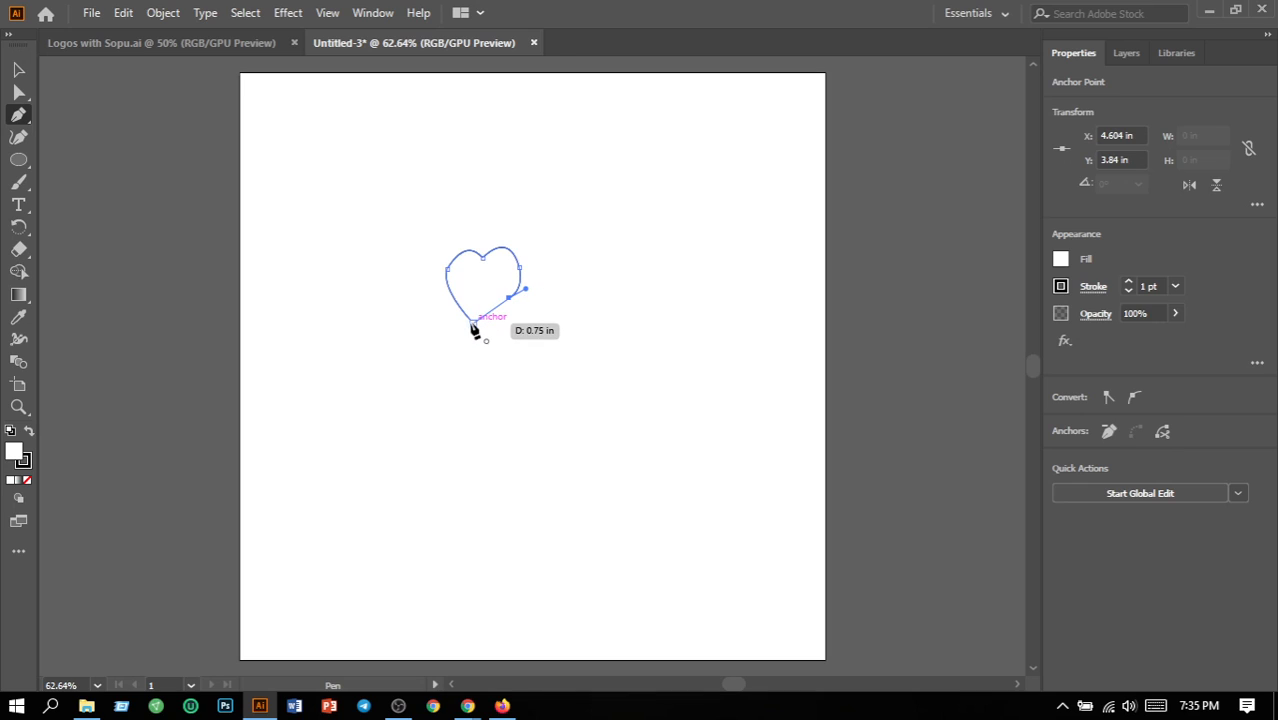
click(473, 325)
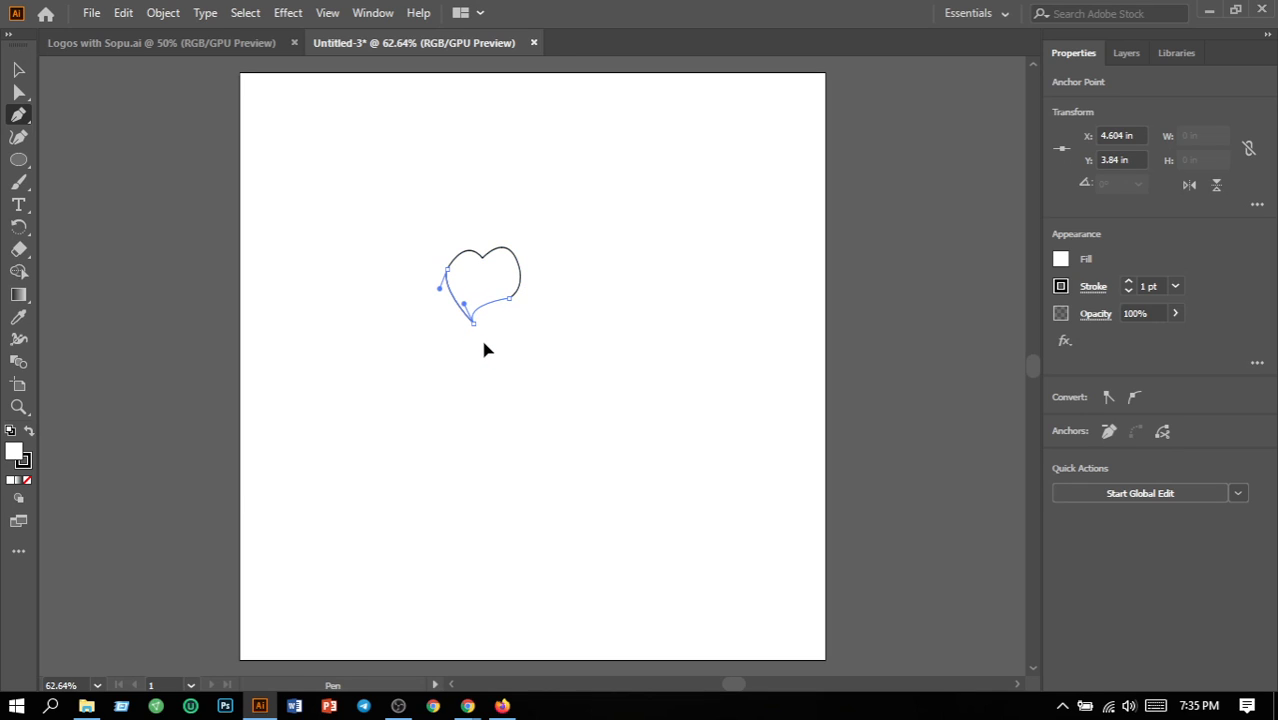
drag(480, 335, 474, 354)
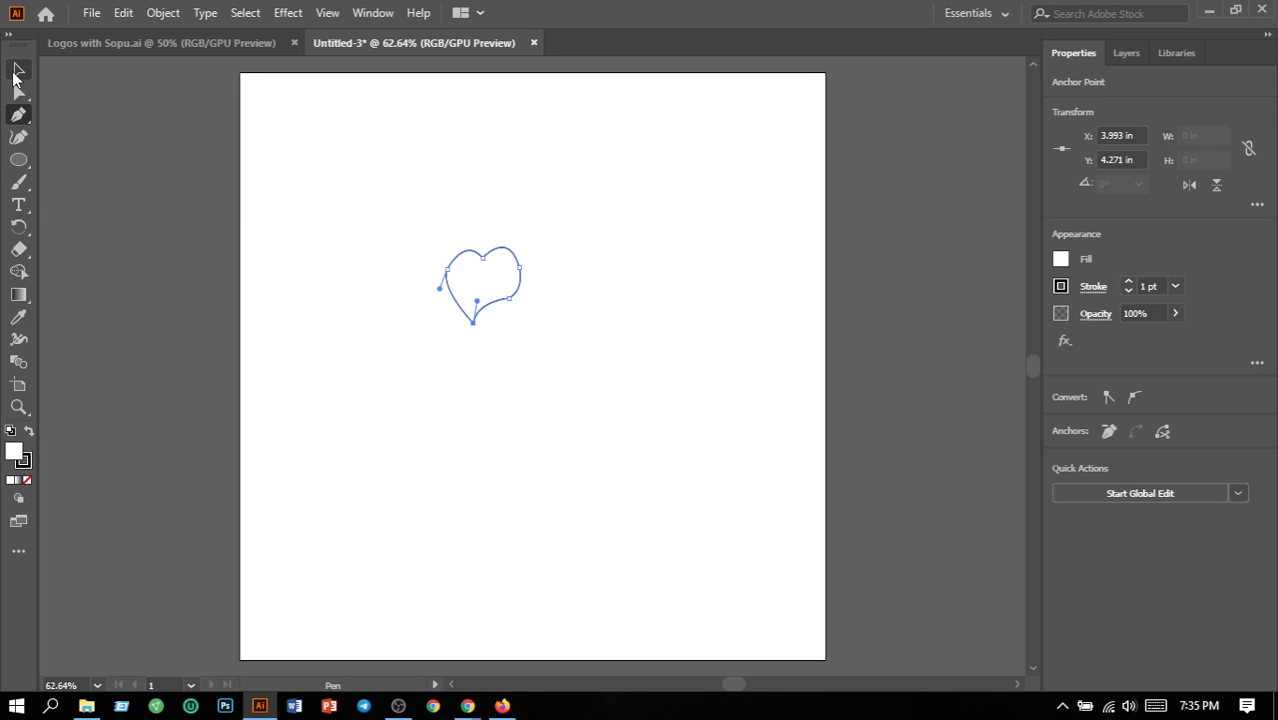
click(16, 72)
click(465, 471)
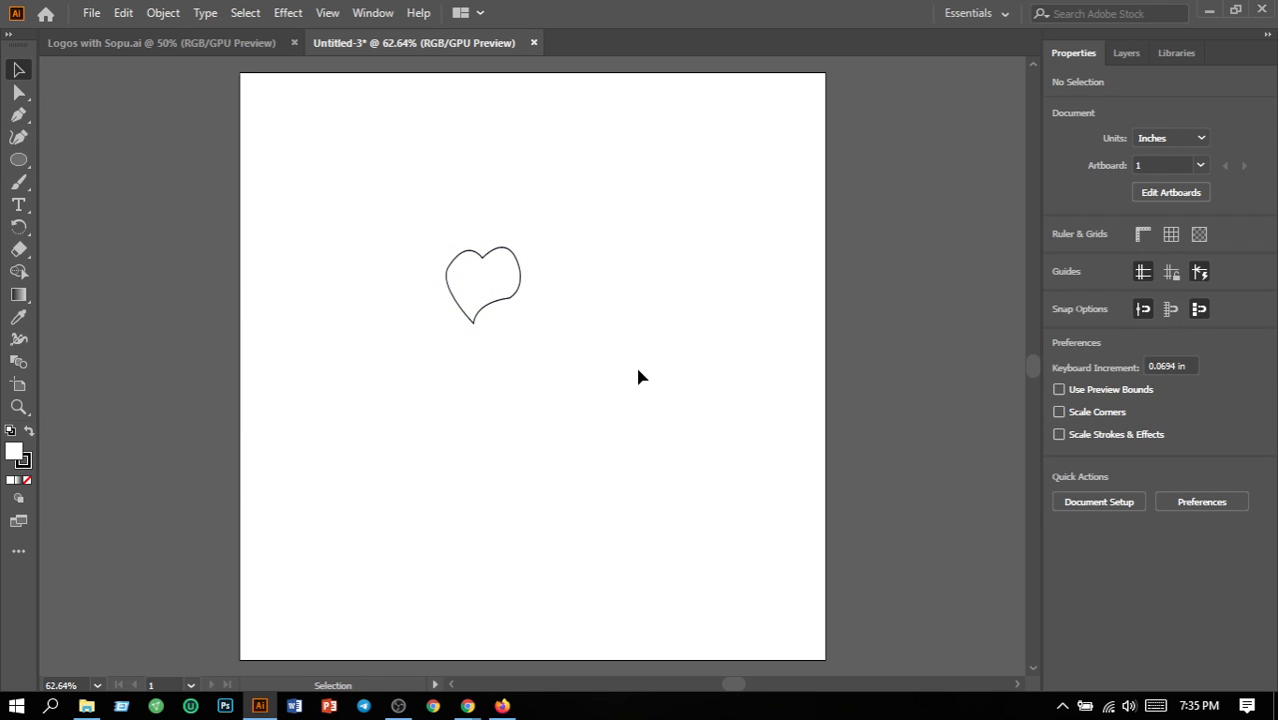
Draw a second, more symmetrical closed heart with the Pen tool beside the first, with its tip at about X 6.42, Y 4.09 in
click(18, 114)
drag(615, 313, 648, 314)
drag(617, 255, 657, 262)
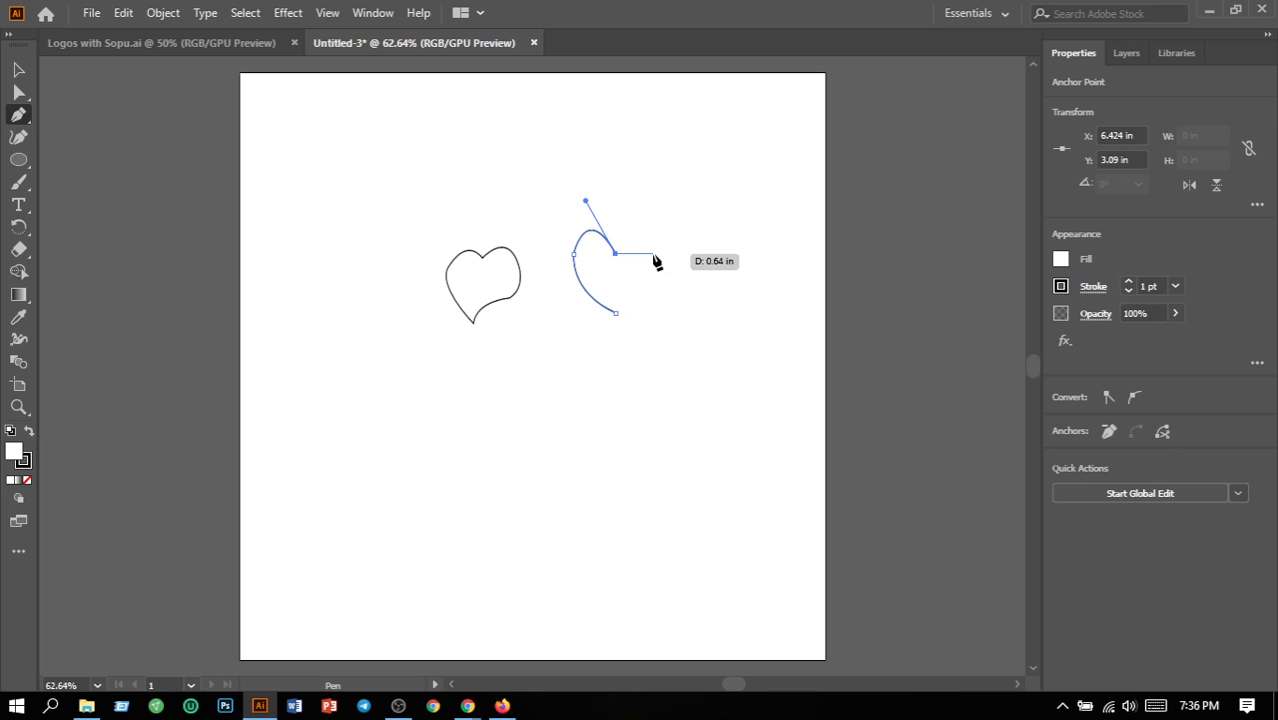
mouse_move(655, 260)
mouse_down()
mouse_move(667, 309)
mouse_move(684, 316)
mouse_move(653, 262)
mouse_up()
drag(617, 314, 574, 337)
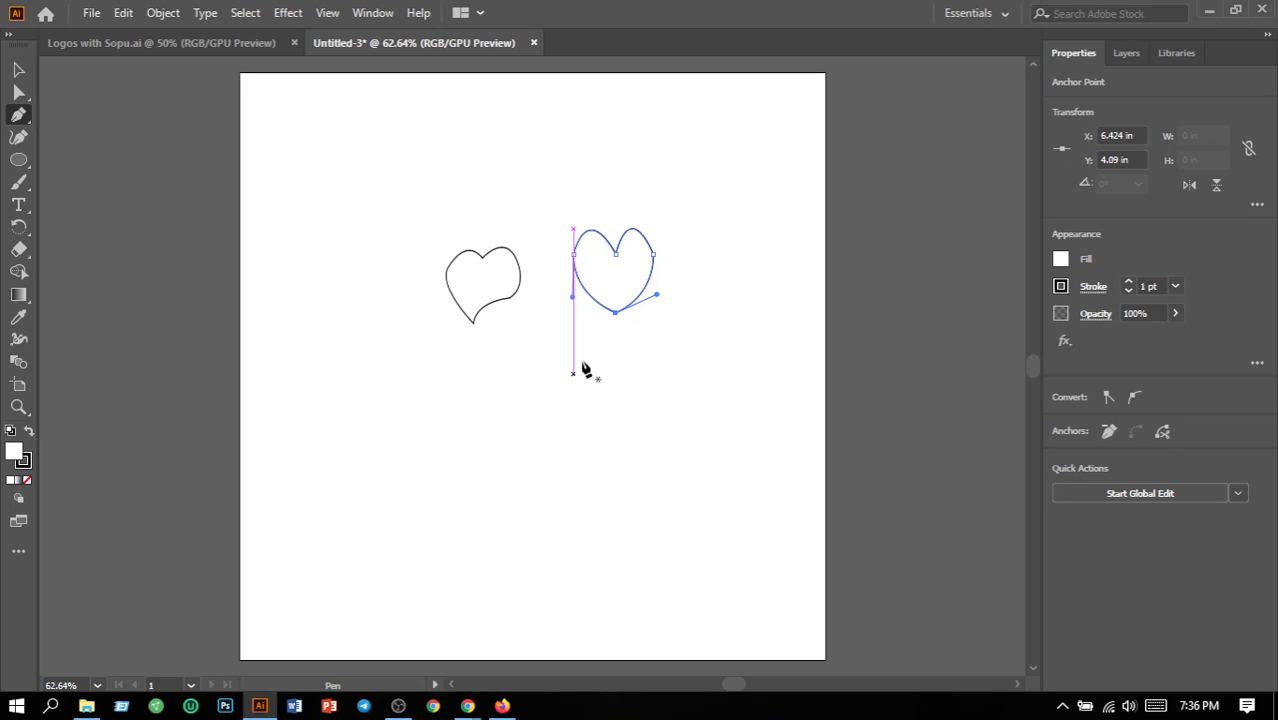
Smooth the outer corner of the symmetrical heart's right lobe with the Curvature tool, undoing the stray points, and deselect the heart
click(18, 69)
click(652, 334)
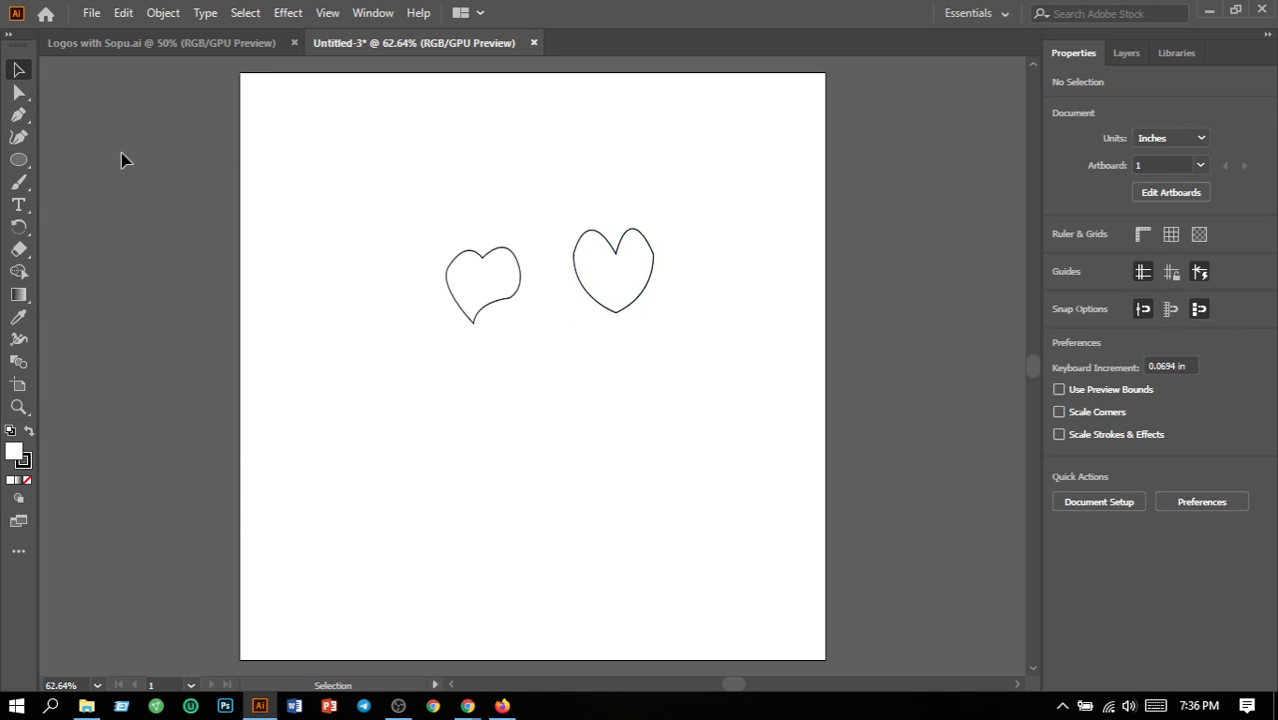
click(19, 139)
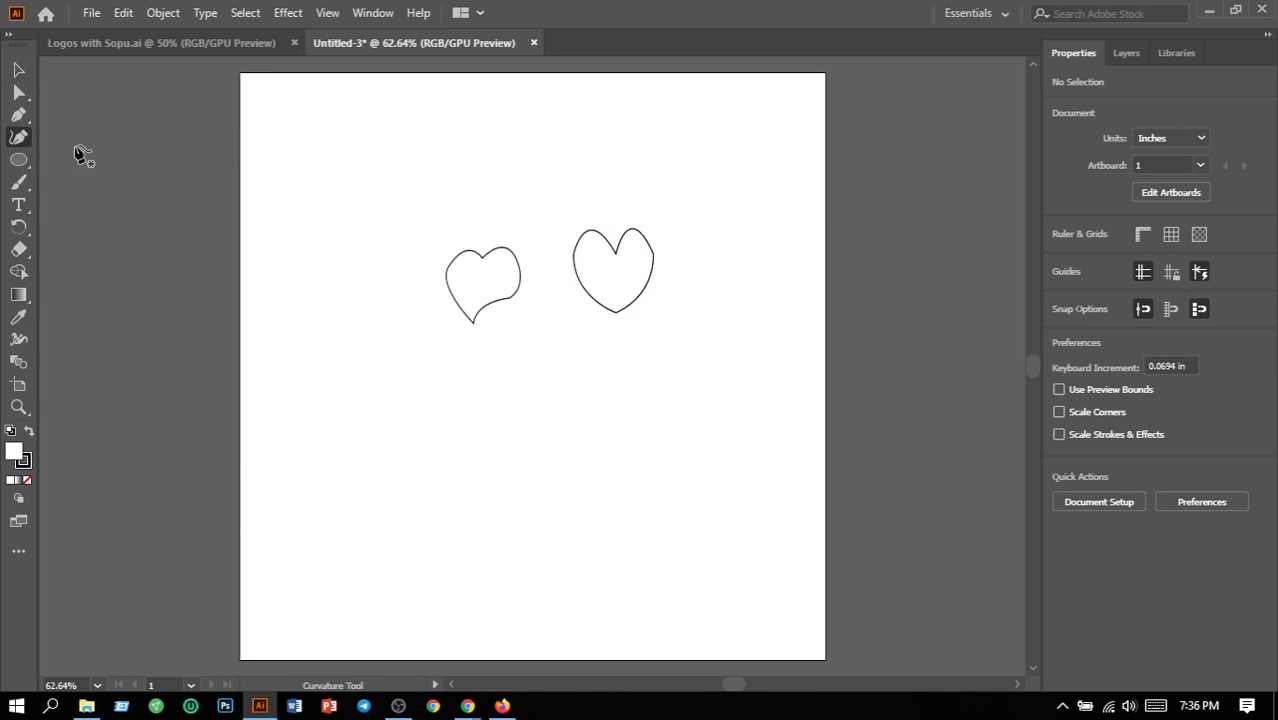
click(651, 258)
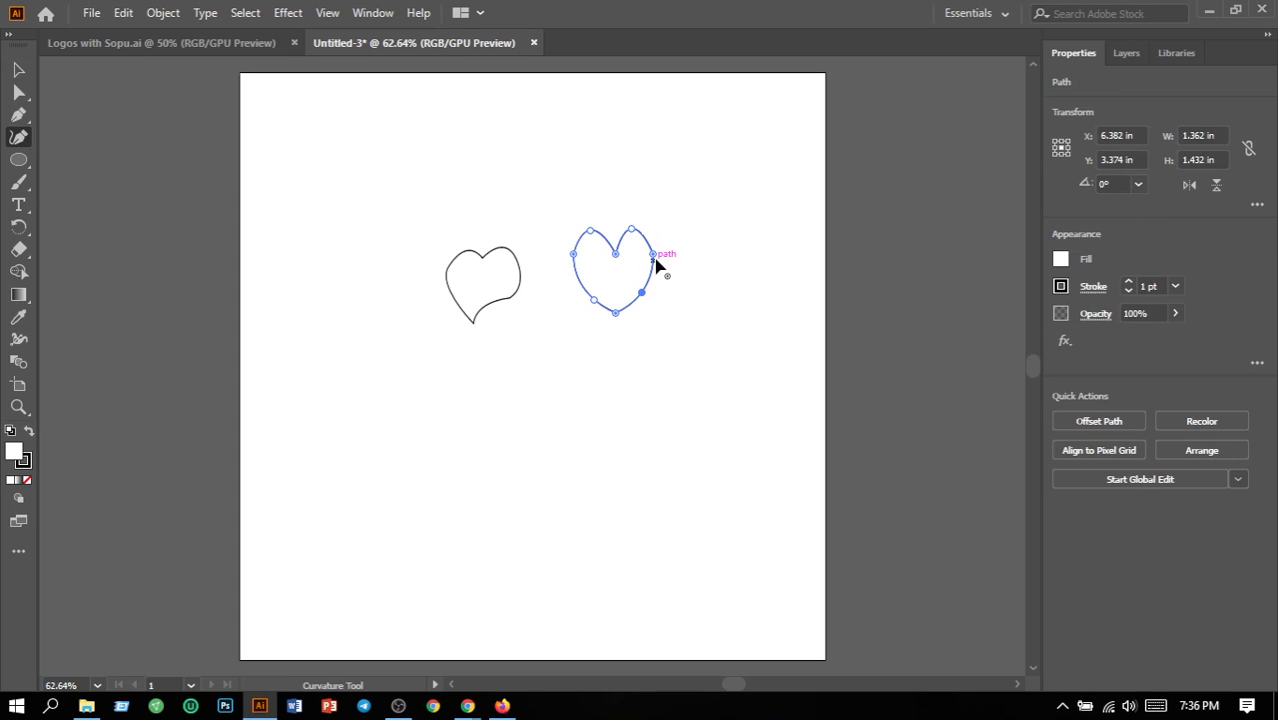
drag(651, 252, 657, 267)
click(659, 299)
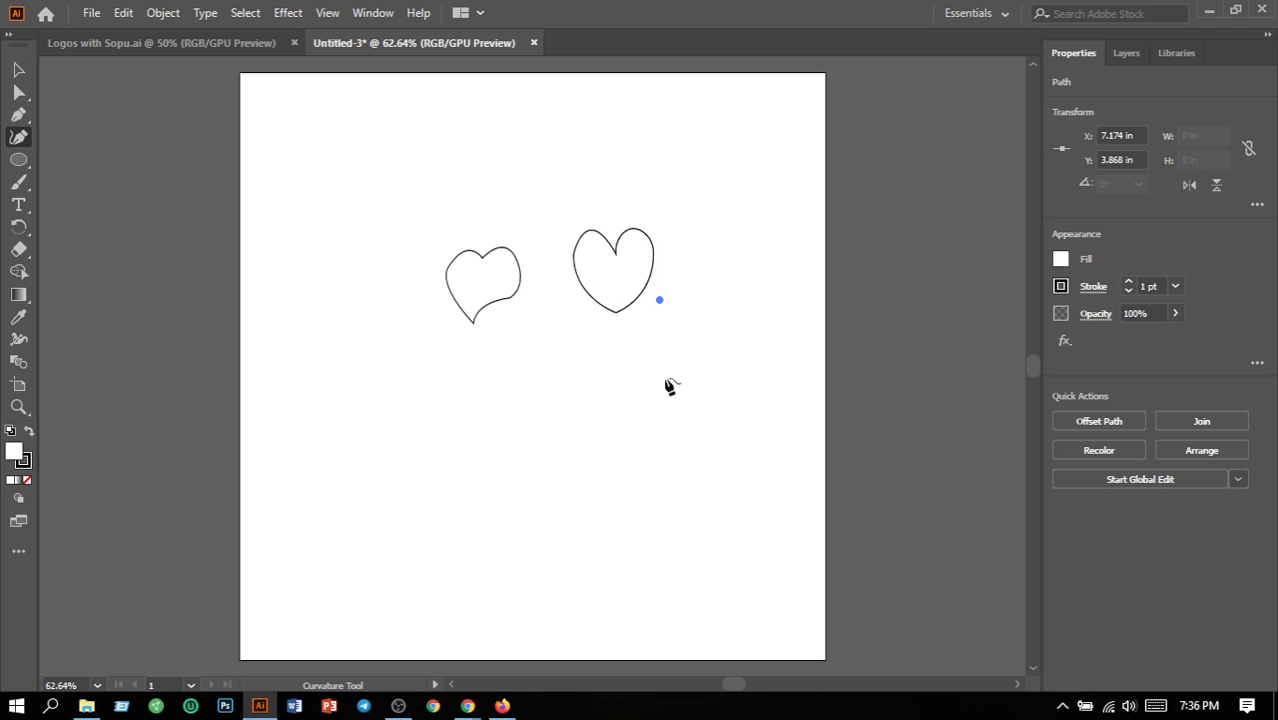
key(ctrl+z)
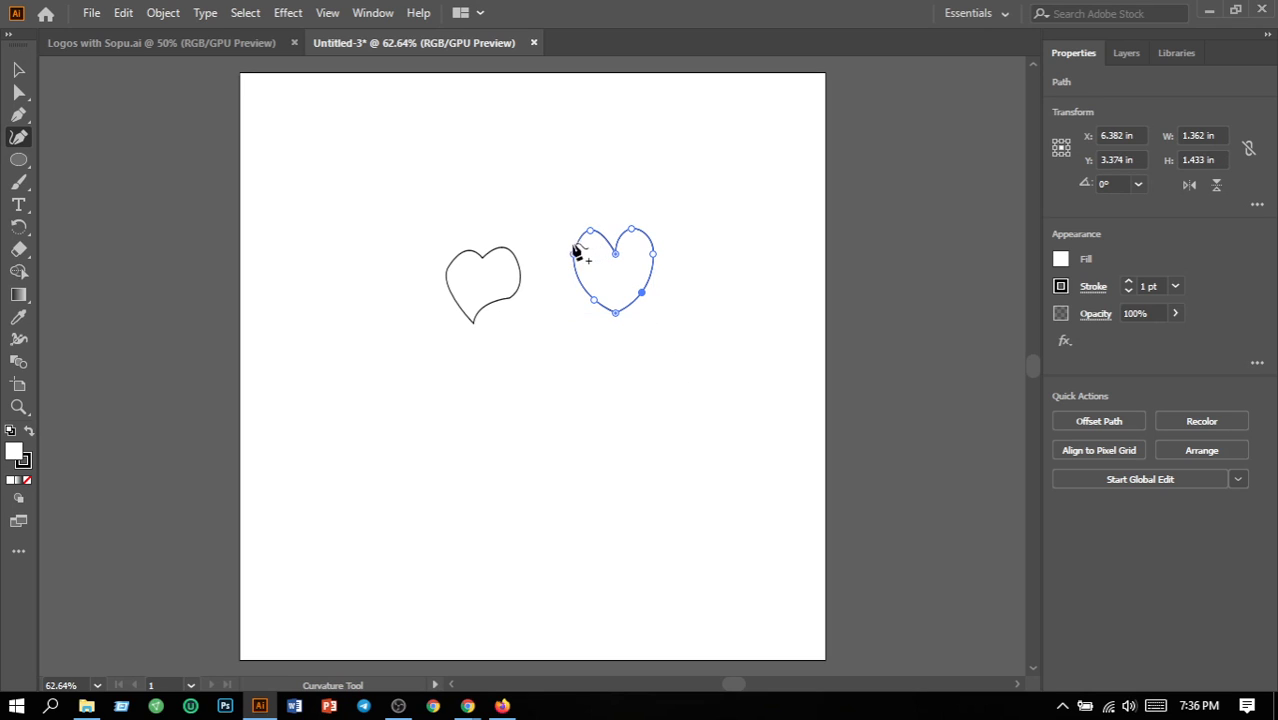
click(568, 324)
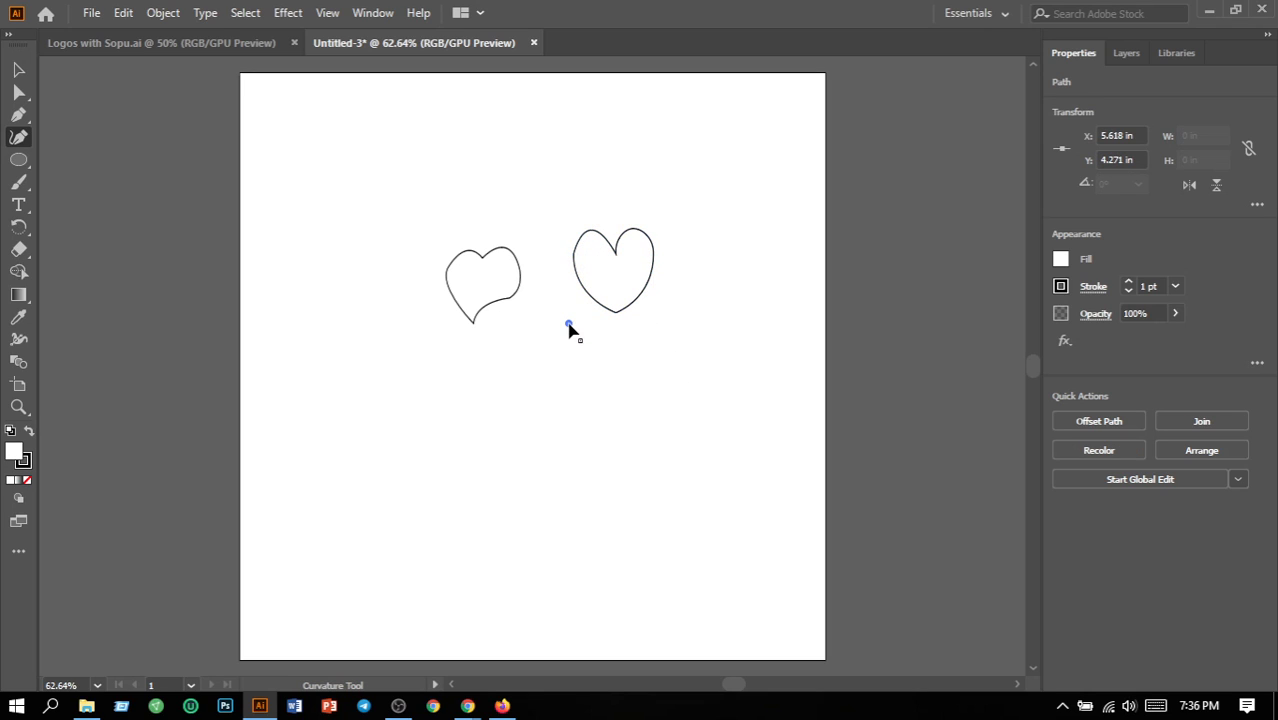
key(ctrl+z)
click(18, 70)
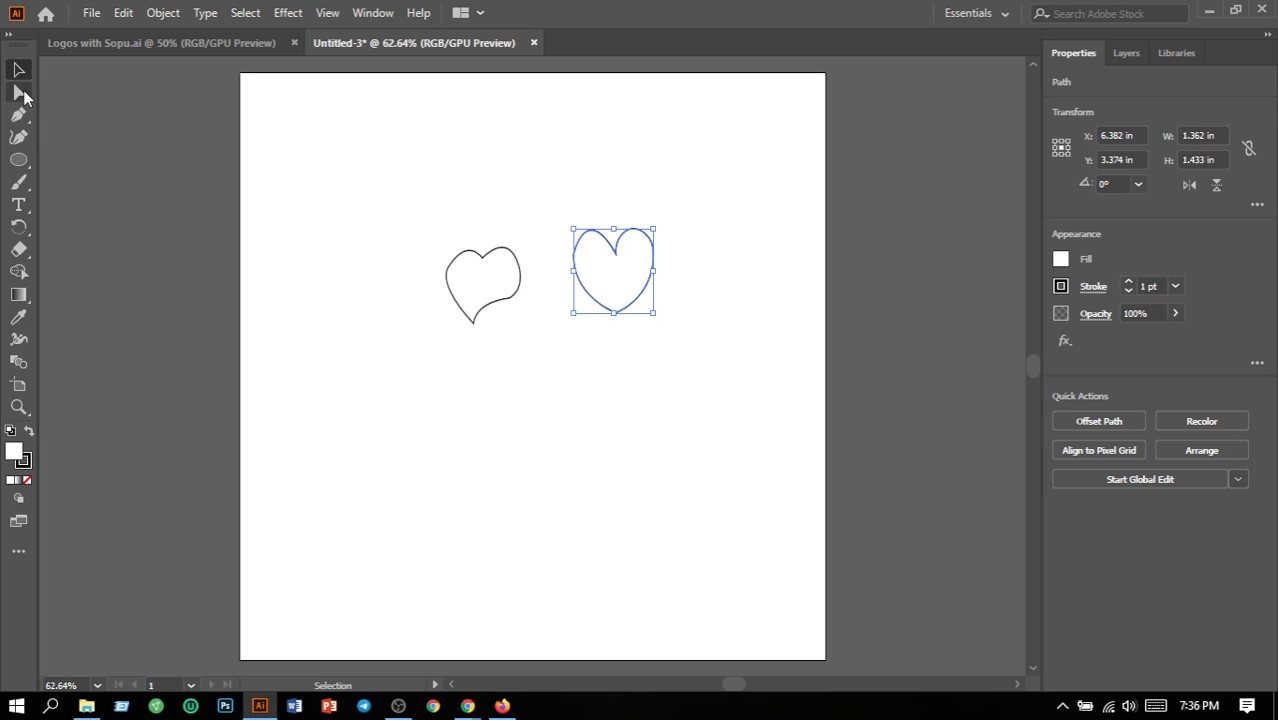
click(322, 319)
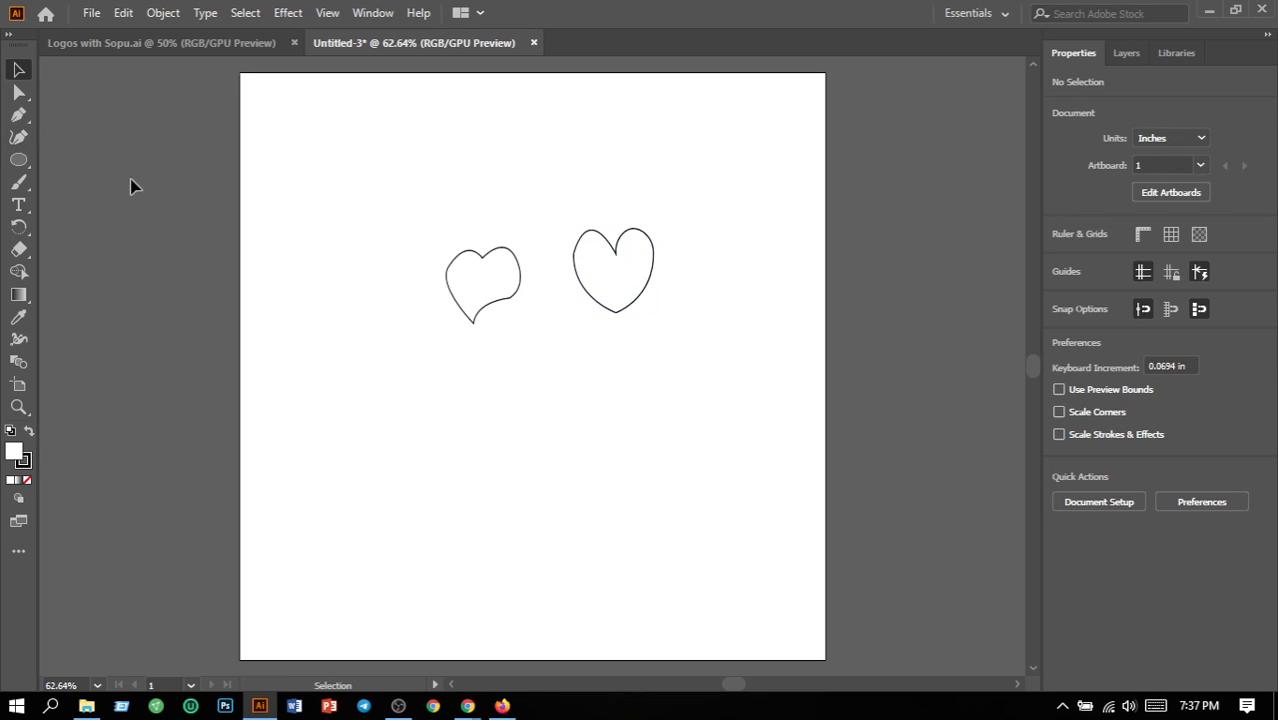
Smooth the symmetrical heart's left outer corner and central notch with the Curvature tool, undo the stray points, and deselect it
click(16, 140)
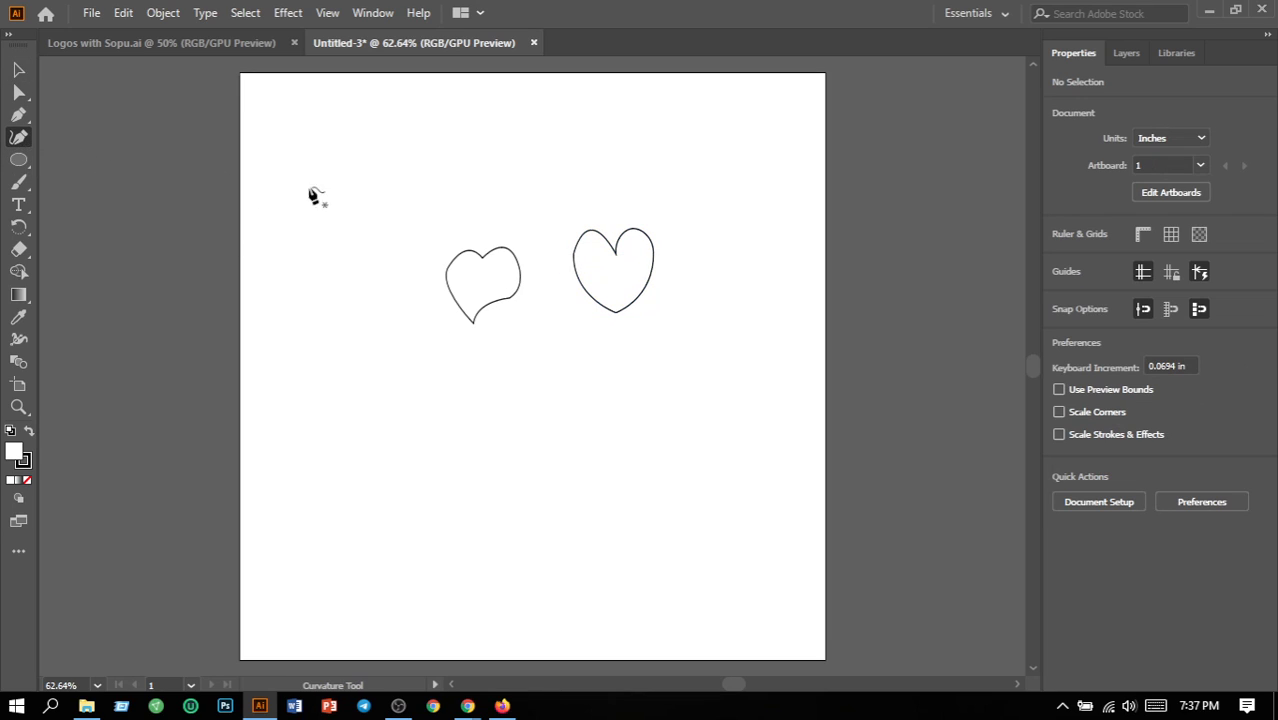
click(575, 258)
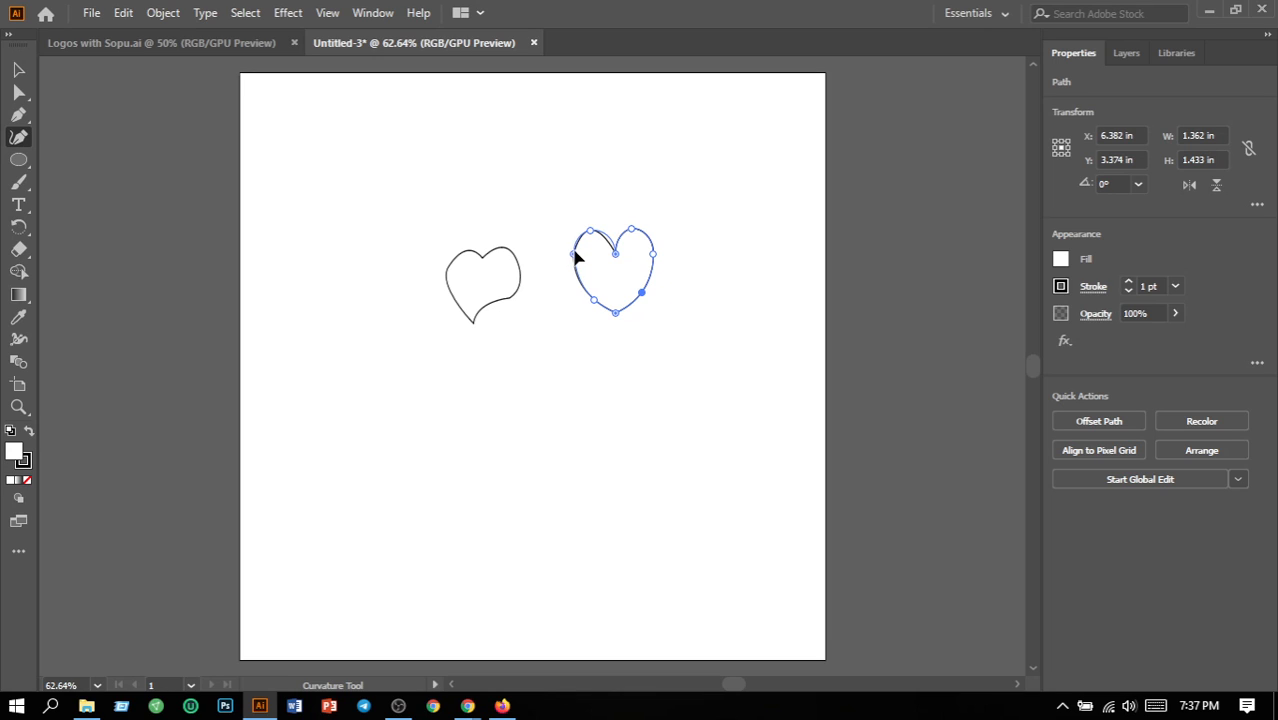
click(590, 342)
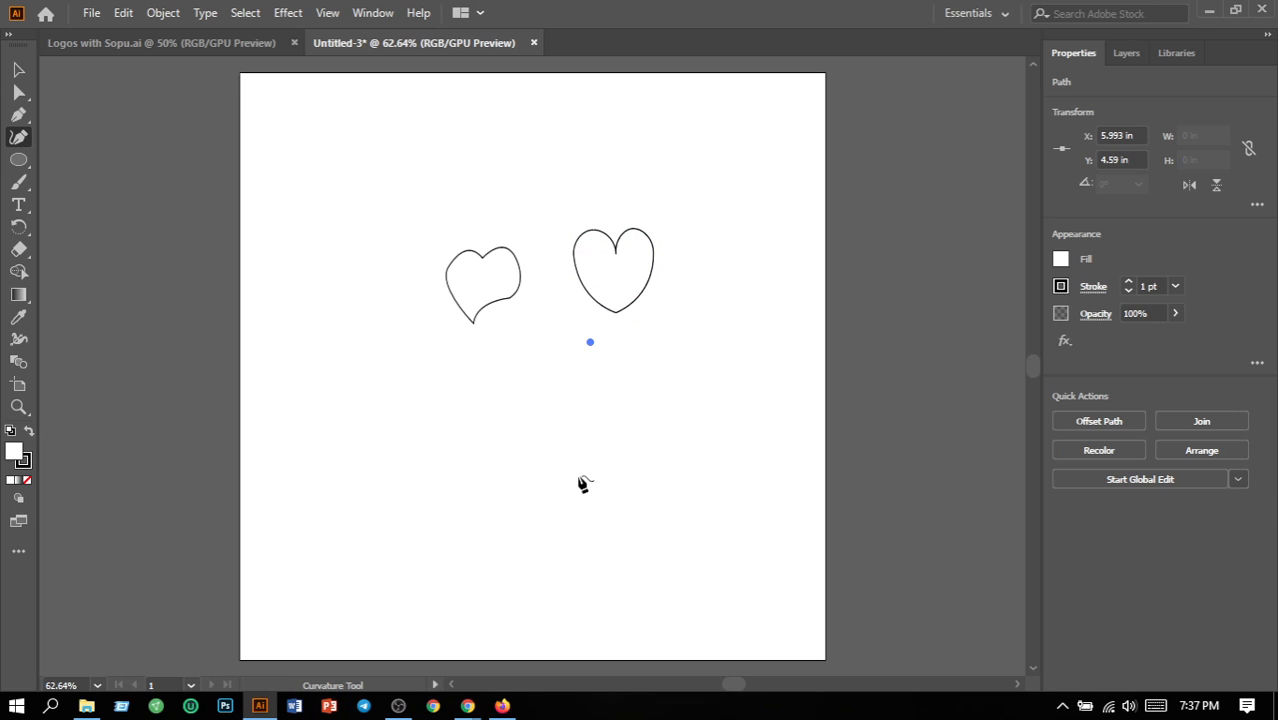
key(ctrl+z)
click(615, 430)
key(ctrl+z)
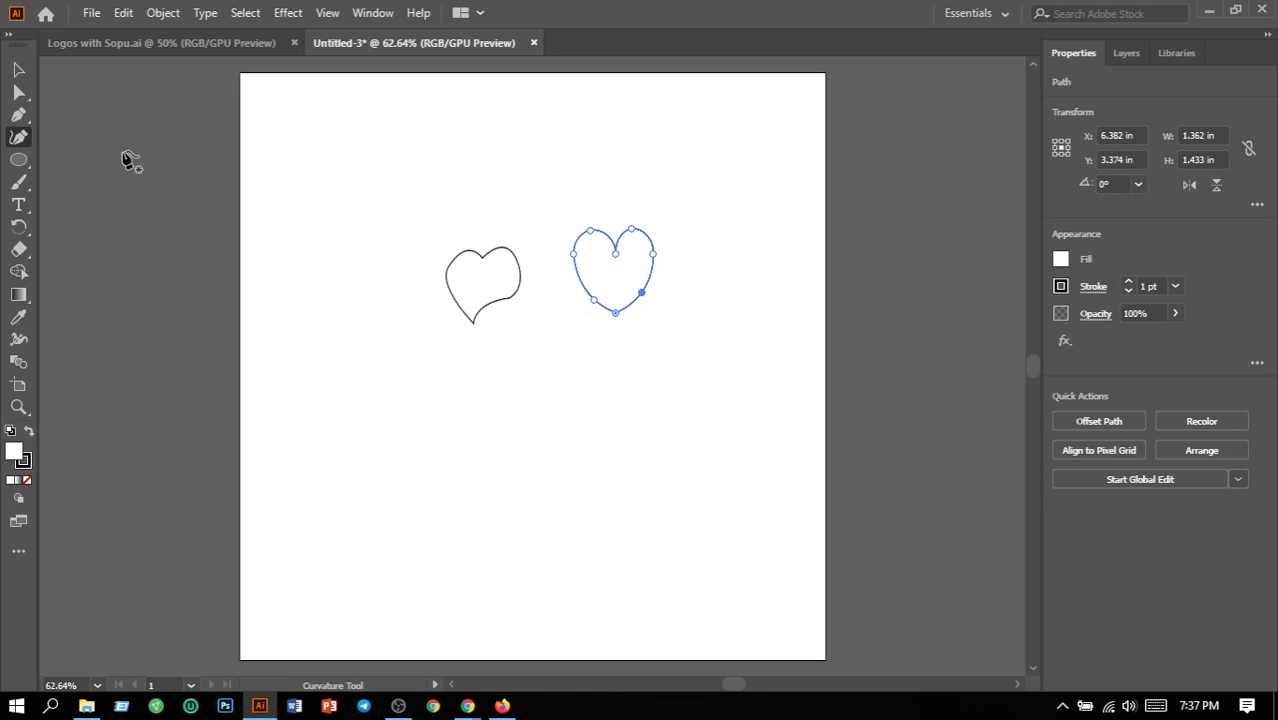
click(18, 70)
click(613, 355)
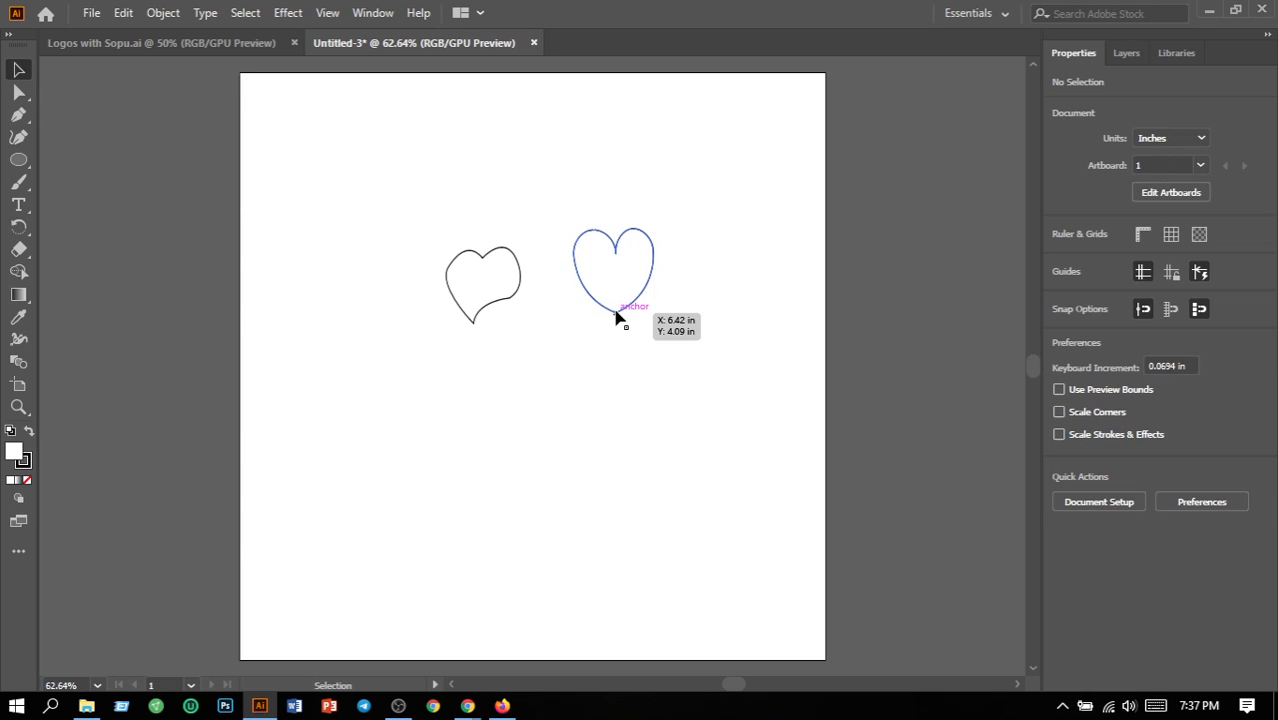
Reposition the symmetrical heart to about X 7.41, Y 3.62 in, leaving a wide gap between the two hearts
drag(608, 320, 570, 333)
click(405, 344)
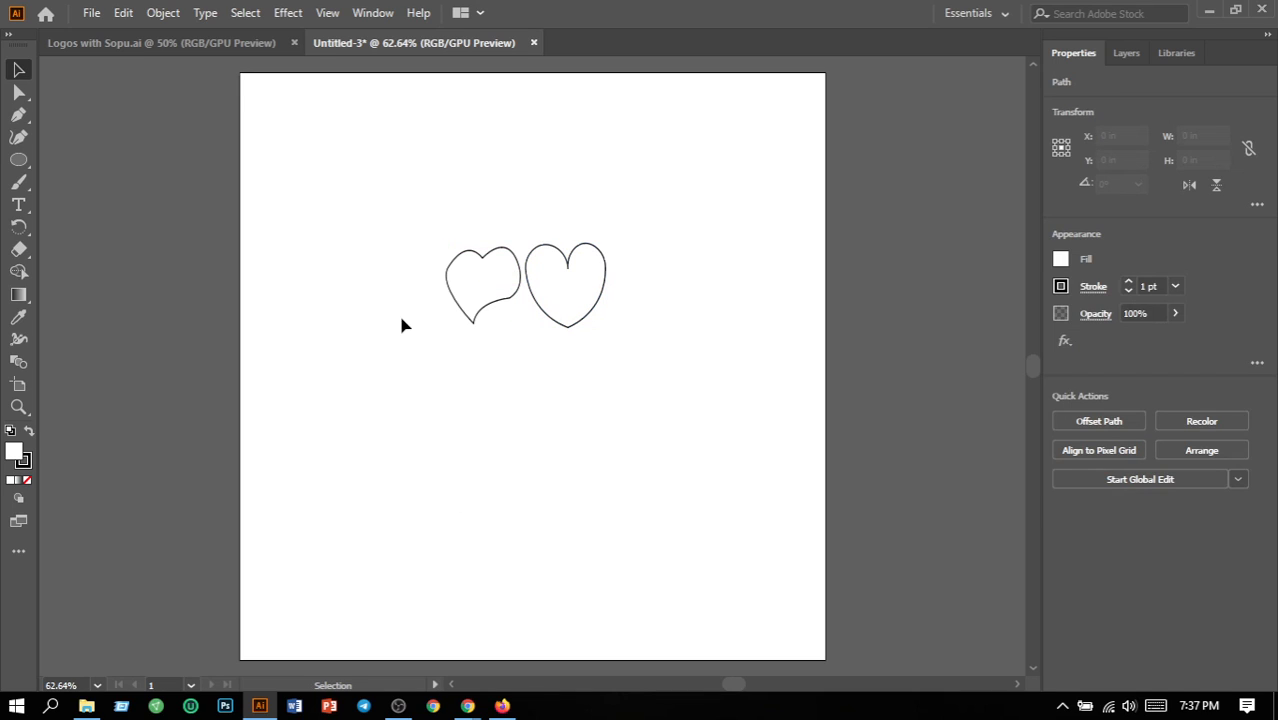
drag(381, 236, 730, 470)
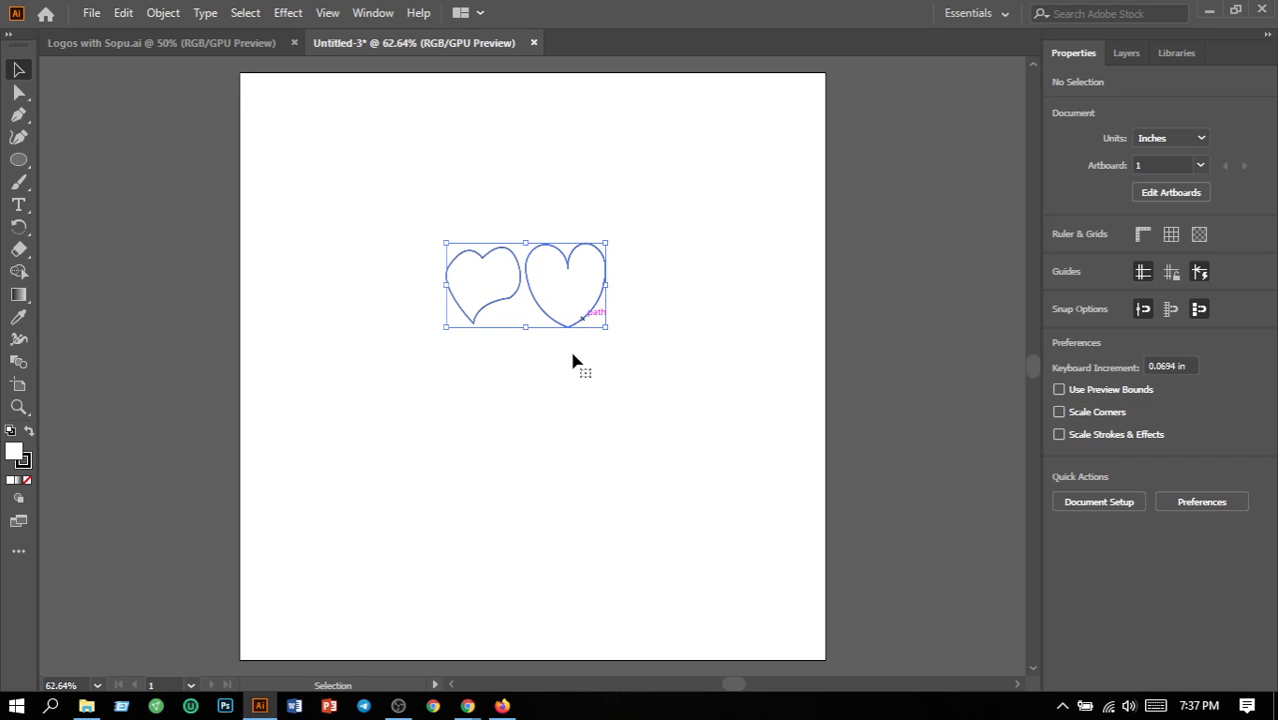
click(582, 400)
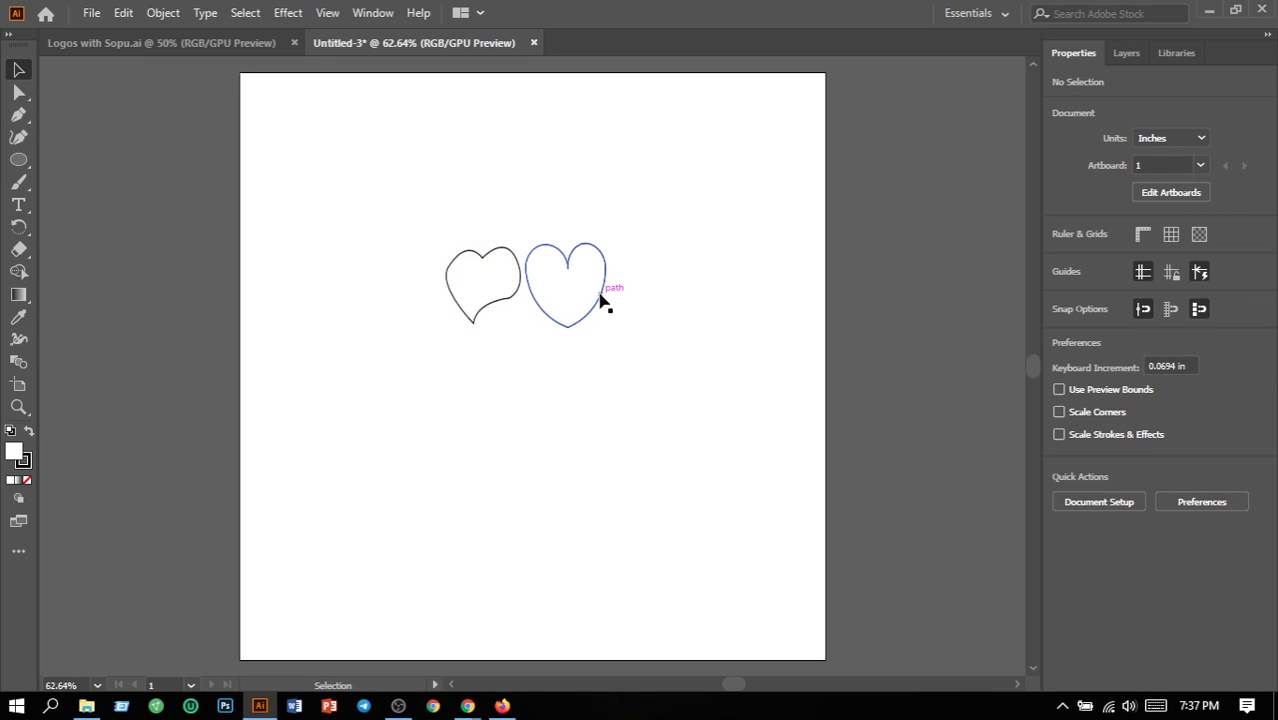
drag(602, 296, 710, 298)
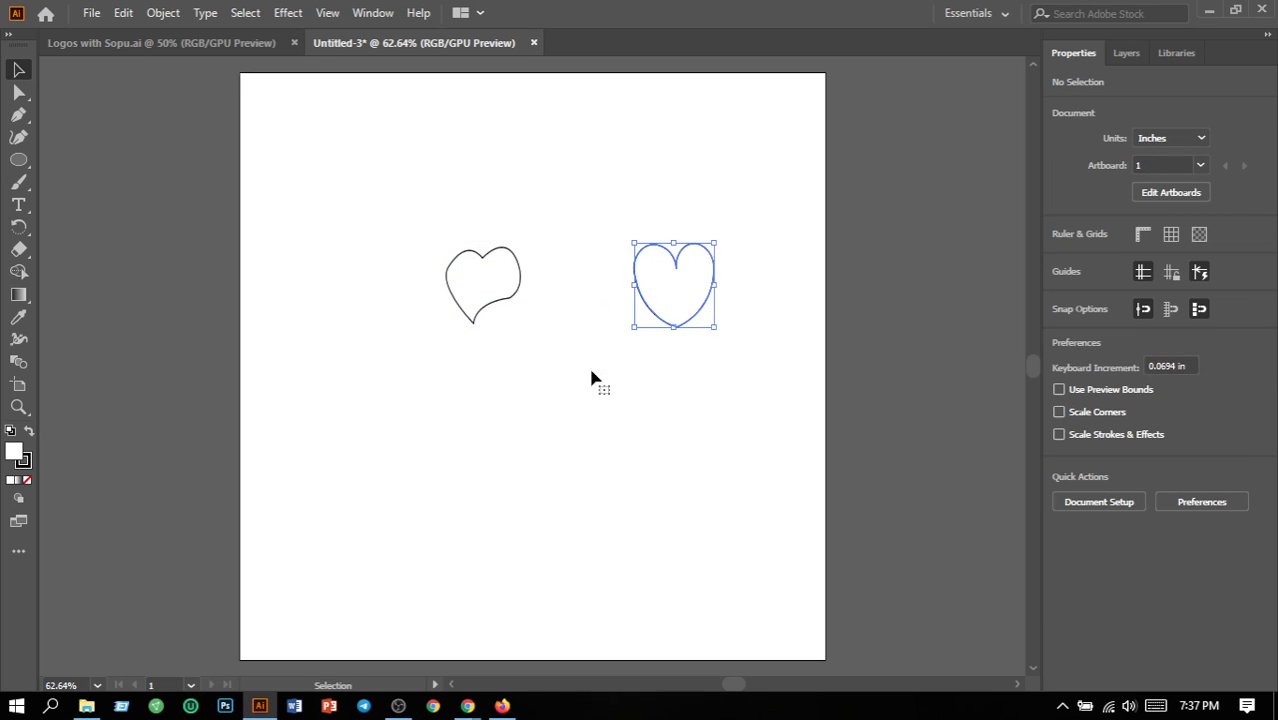
click(558, 393)
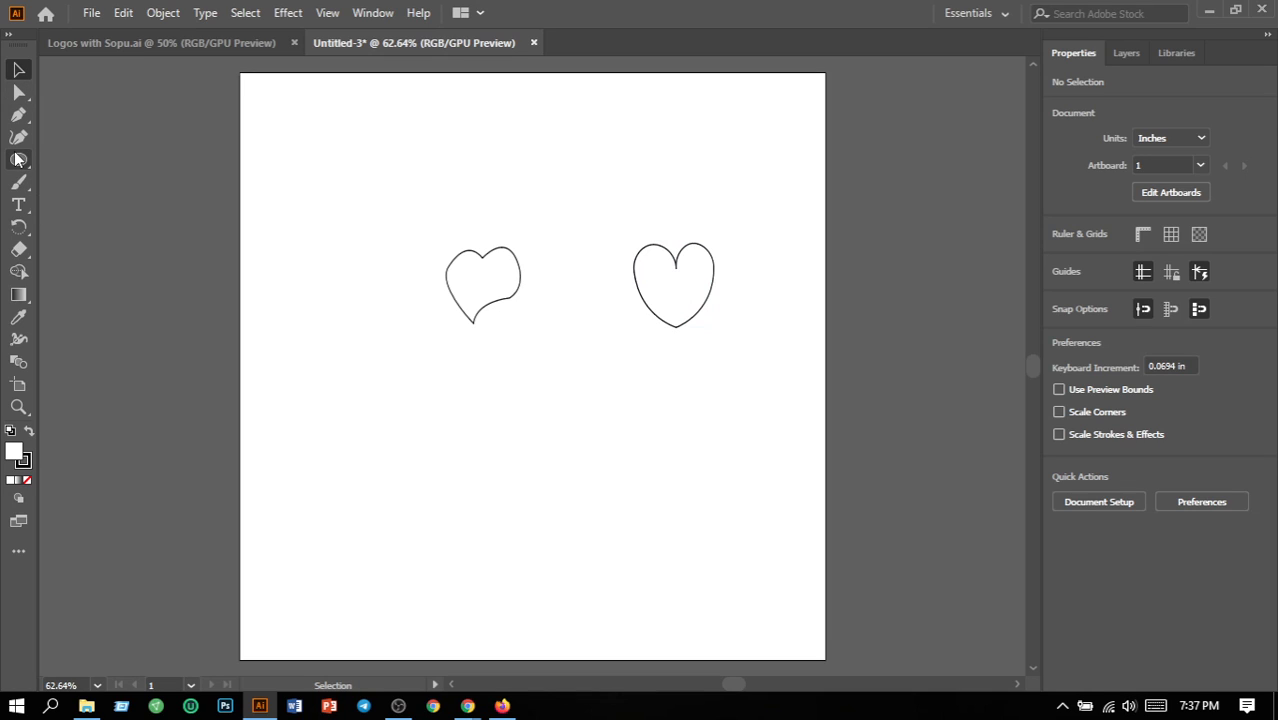
Add a three-line text reading "Different", "But" and "Love You" on the artboard below the hearts
right_click(27, 206)
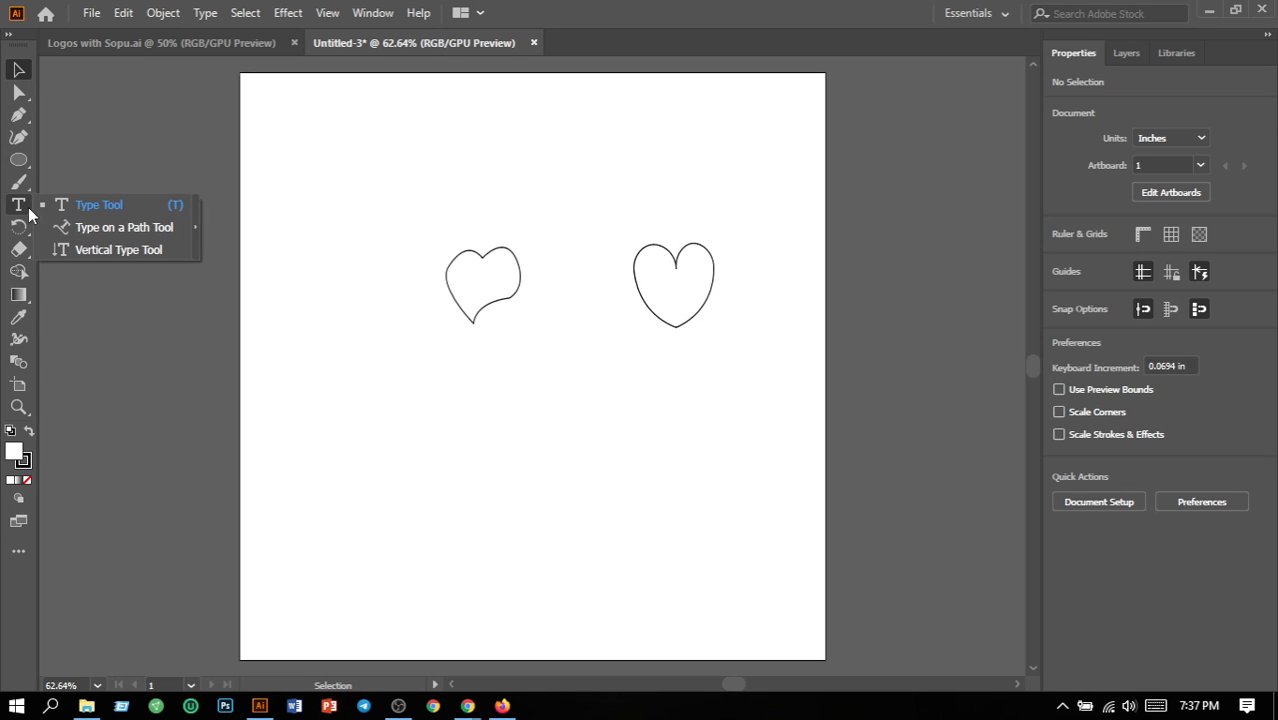
click(28, 207)
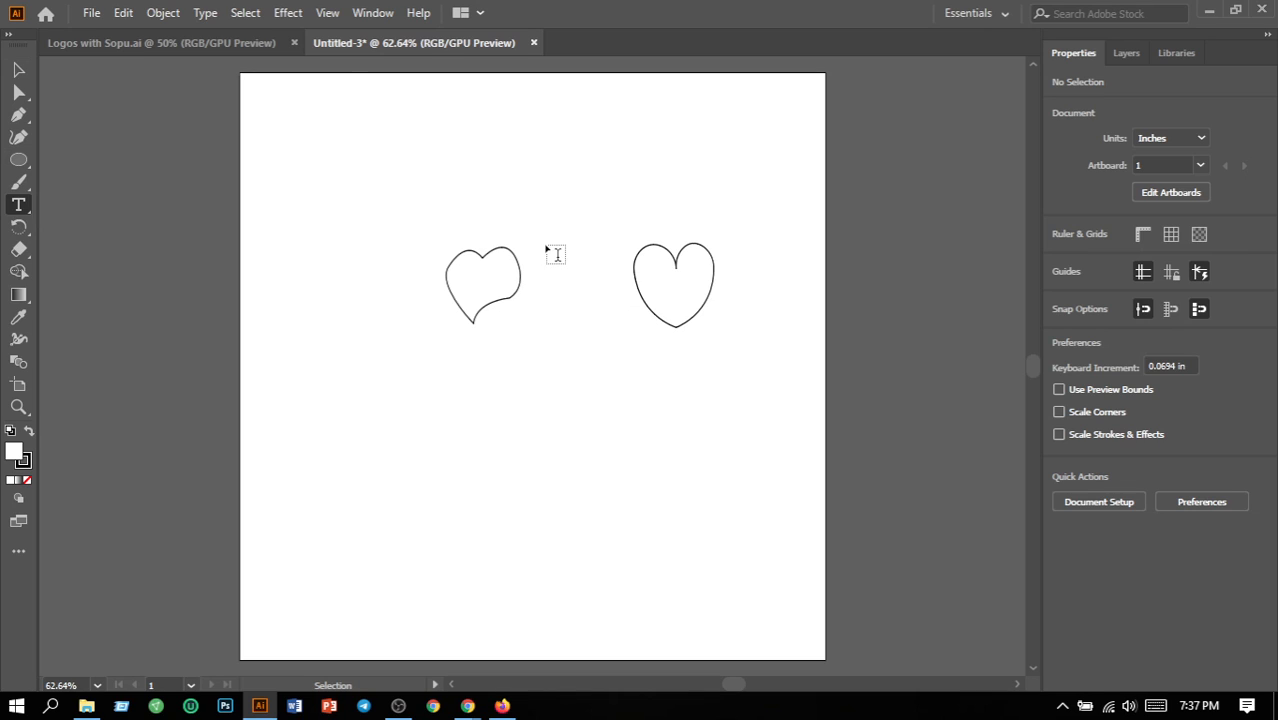
click(503, 424)
text(d)
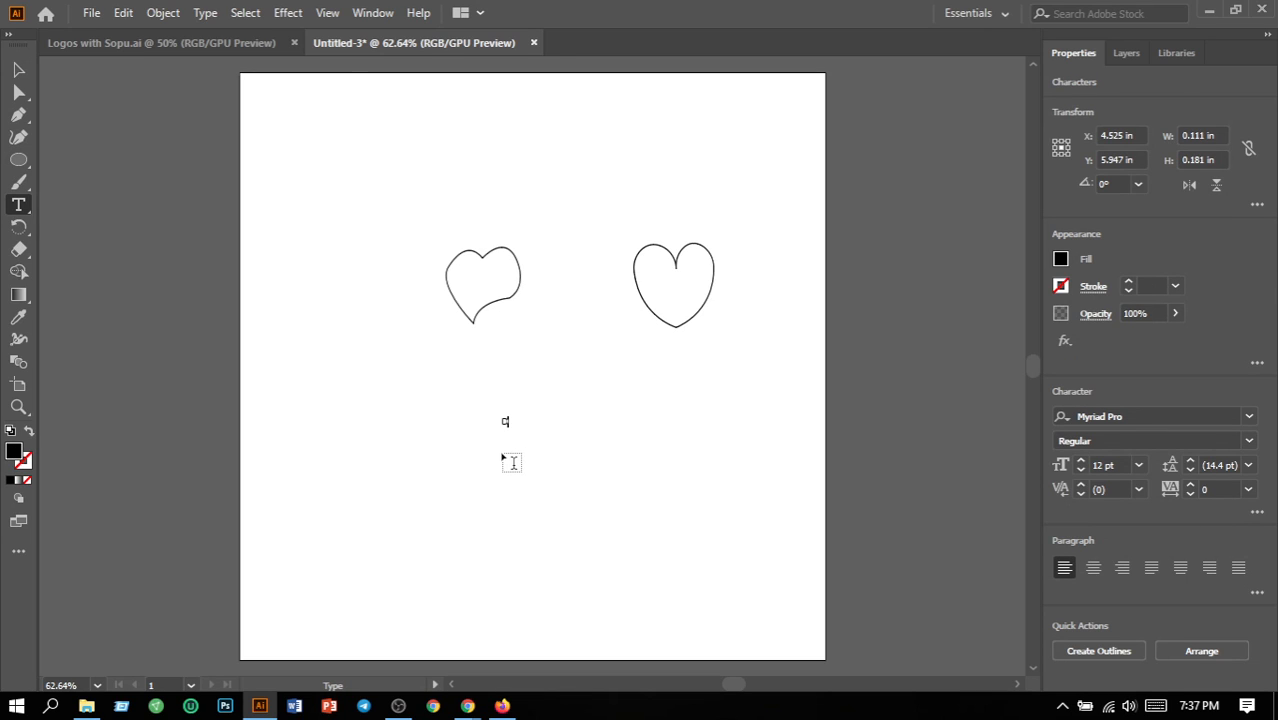
text(iffe)
text(rent)
key(Return)
text(But)
key(Return)
text(Love You)
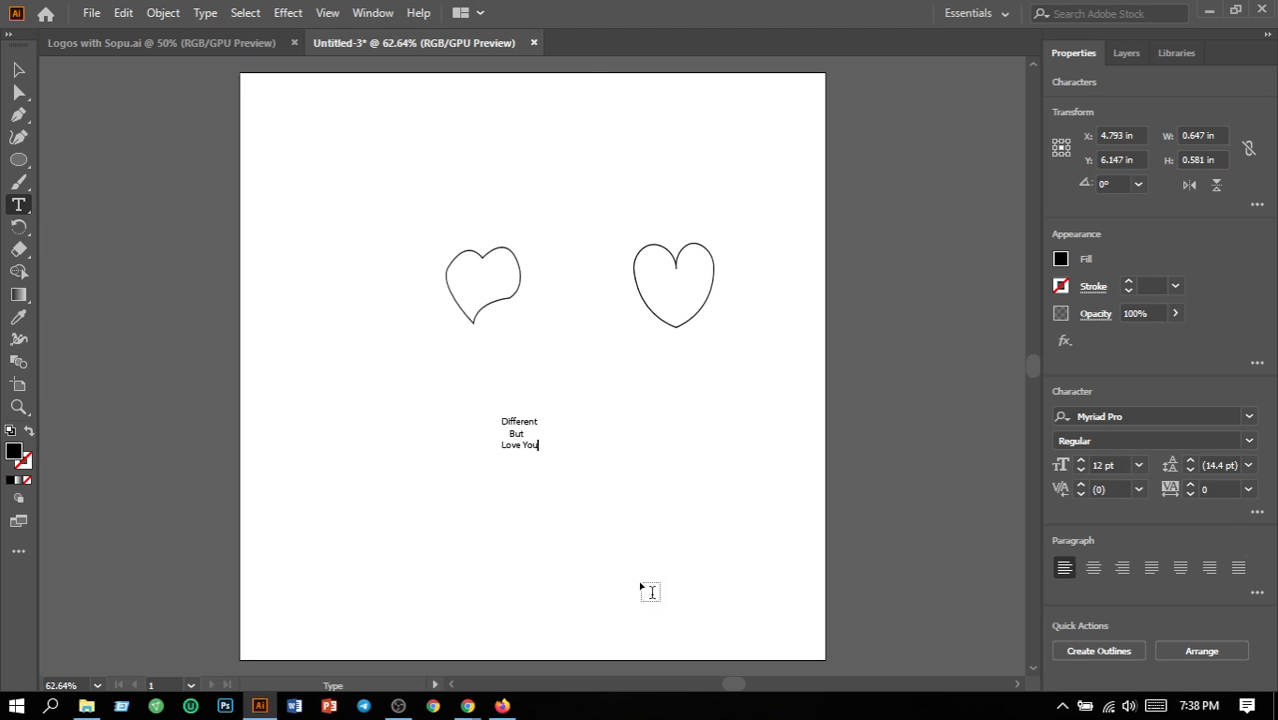
click(500, 445)
key(BackSpace)
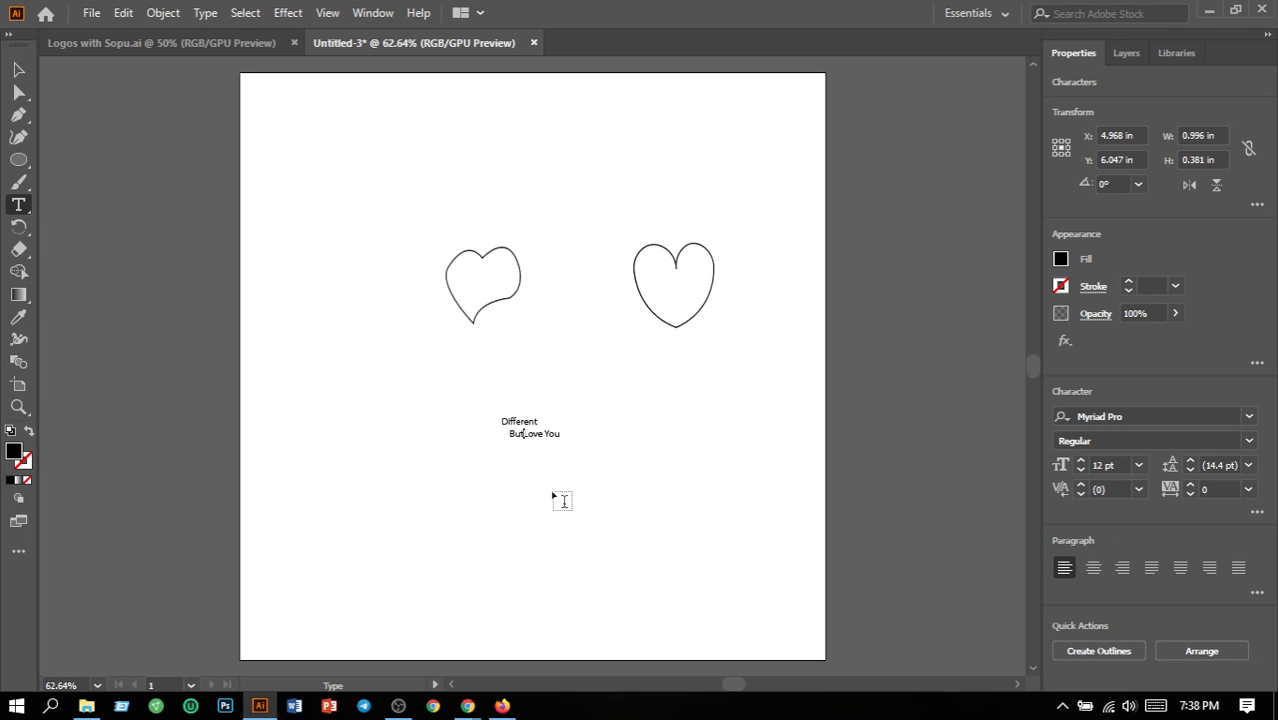
key(Return)
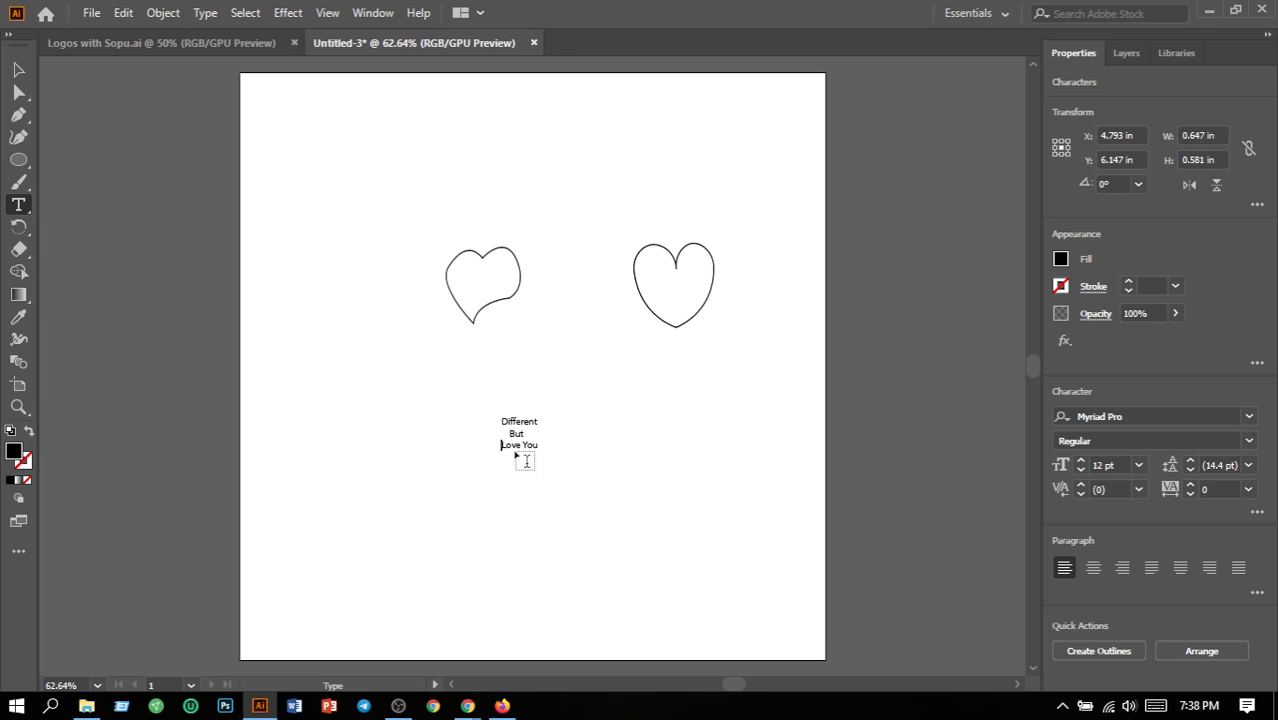
Nudge the "Different But Love You" text block slightly to the left and deselect it
click(19, 70)
click(479, 482)
drag(520, 453, 516, 452)
click(436, 440)
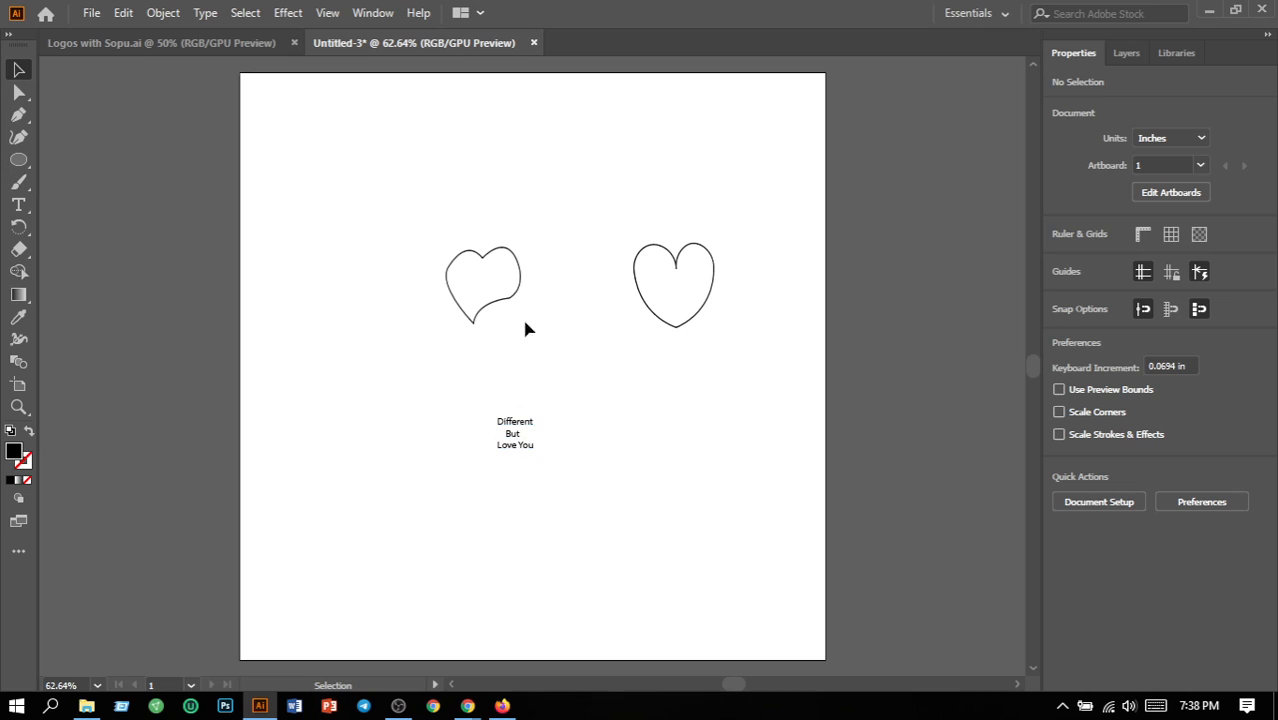
Fill the first heart with the inward-curving lower edge in pure red, FF0000
click(518, 288)
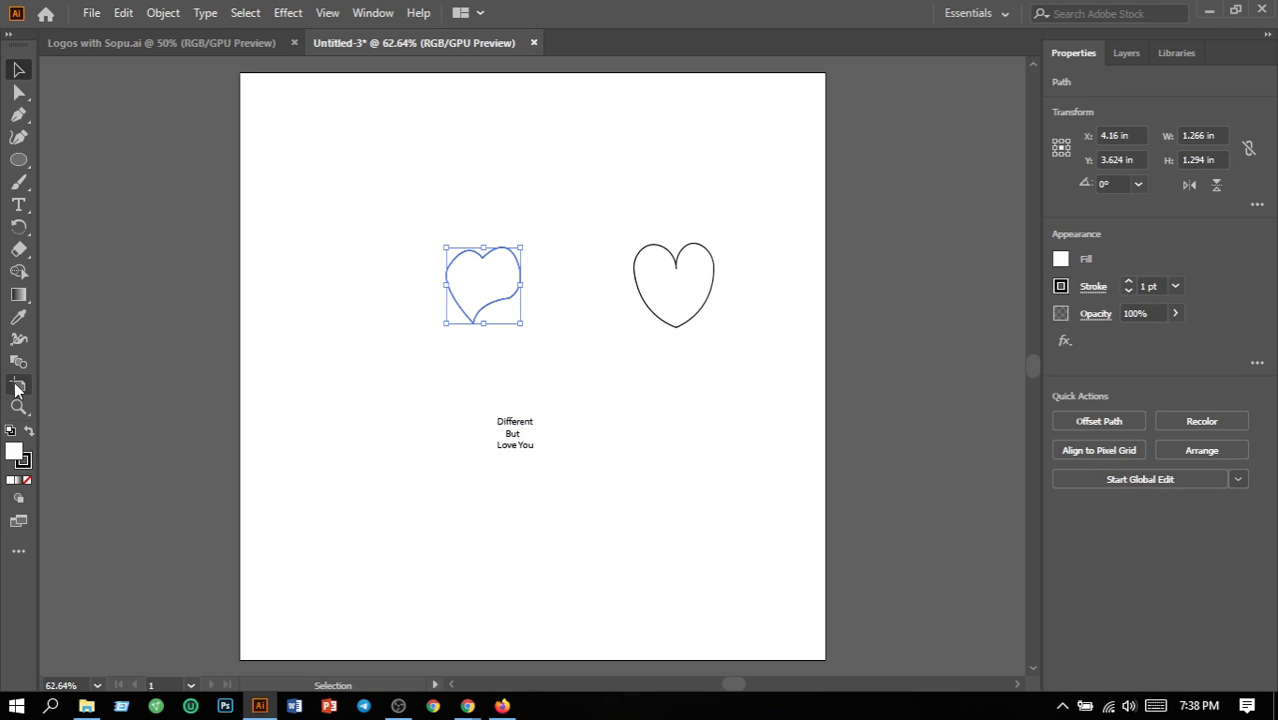
double_click(16, 458)
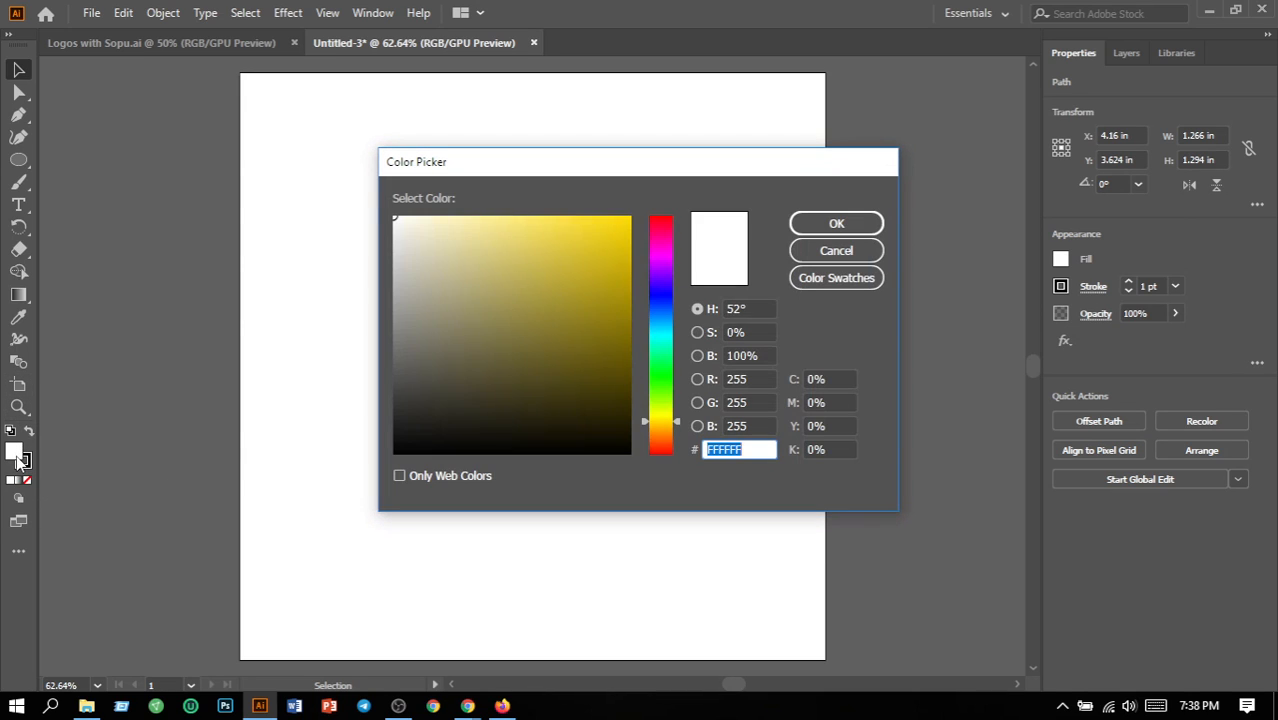
drag(653, 443, 657, 512)
drag(619, 246, 639, 205)
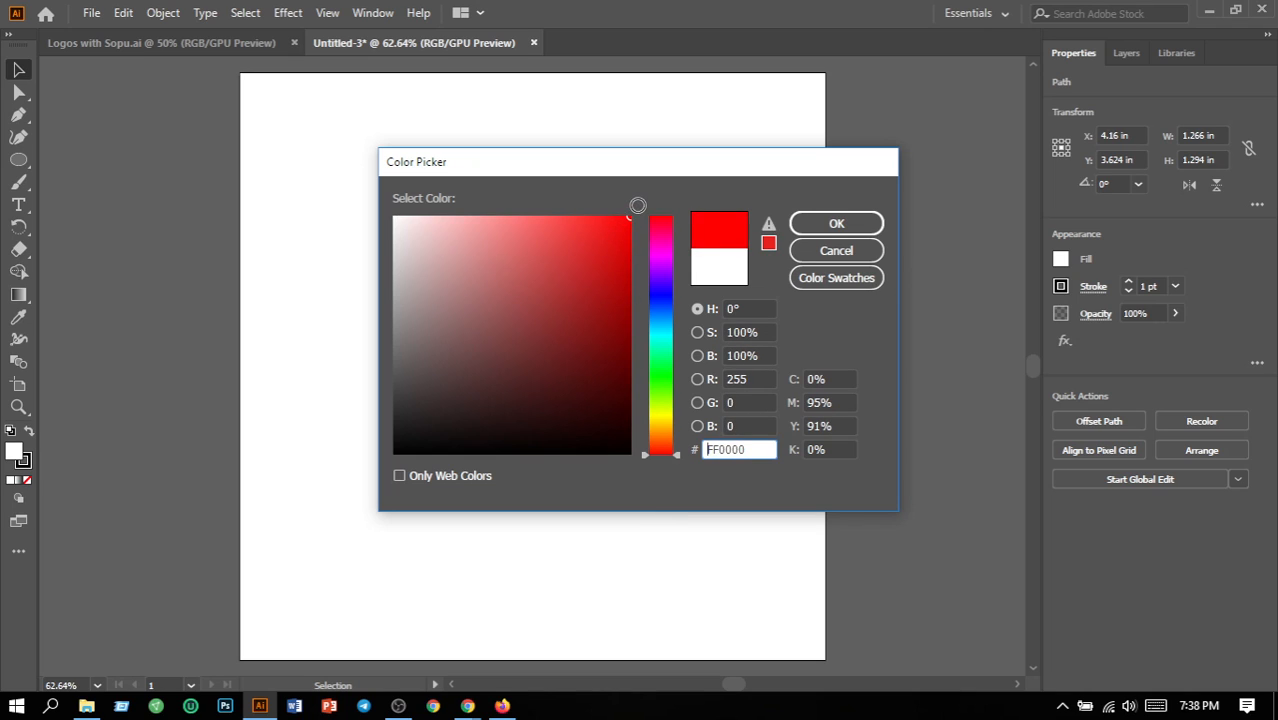
click(810, 223)
Fill the symmetrical heart with the pinkish red FF0049
click(690, 313)
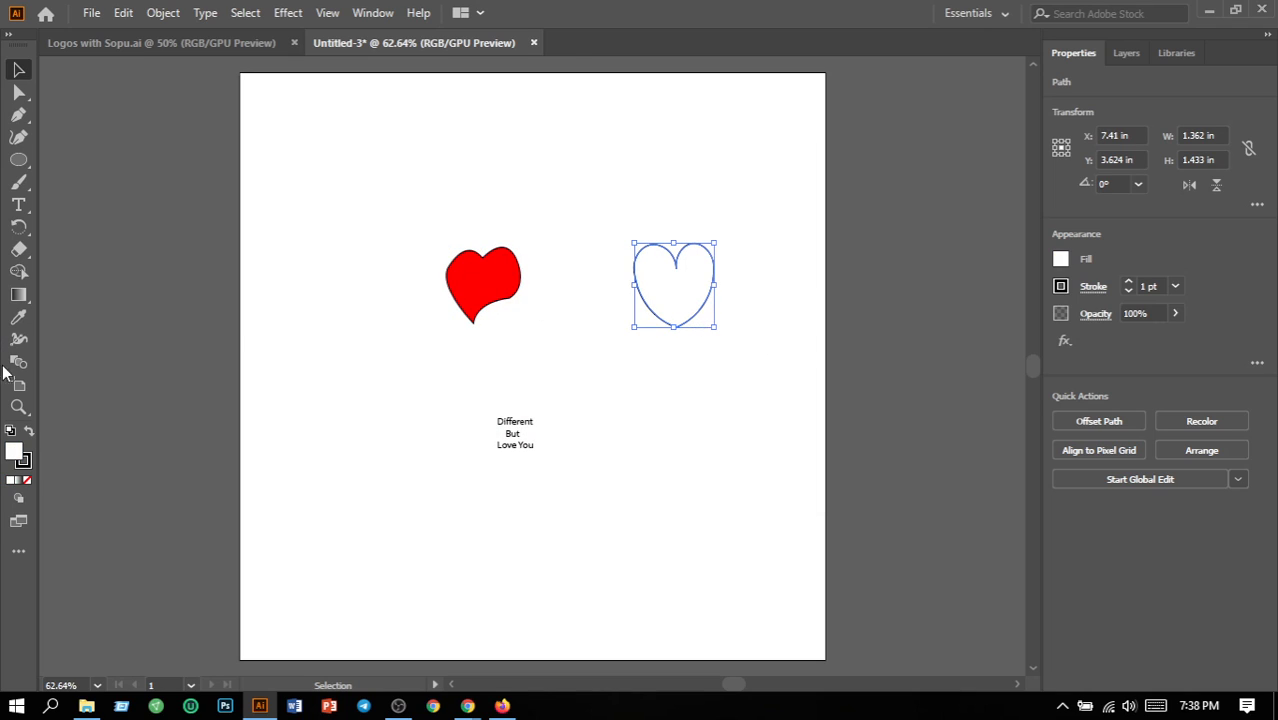
double_click(14, 452)
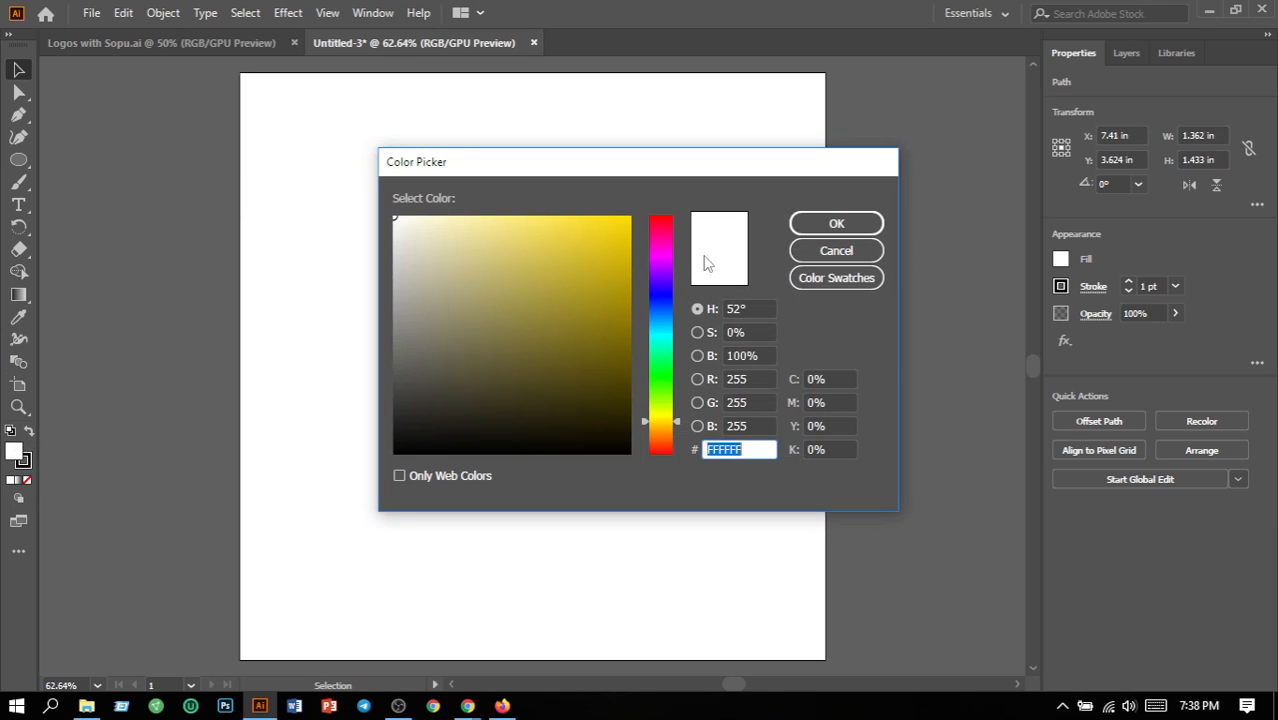
click(662, 232)
drag(661, 229, 672, 230)
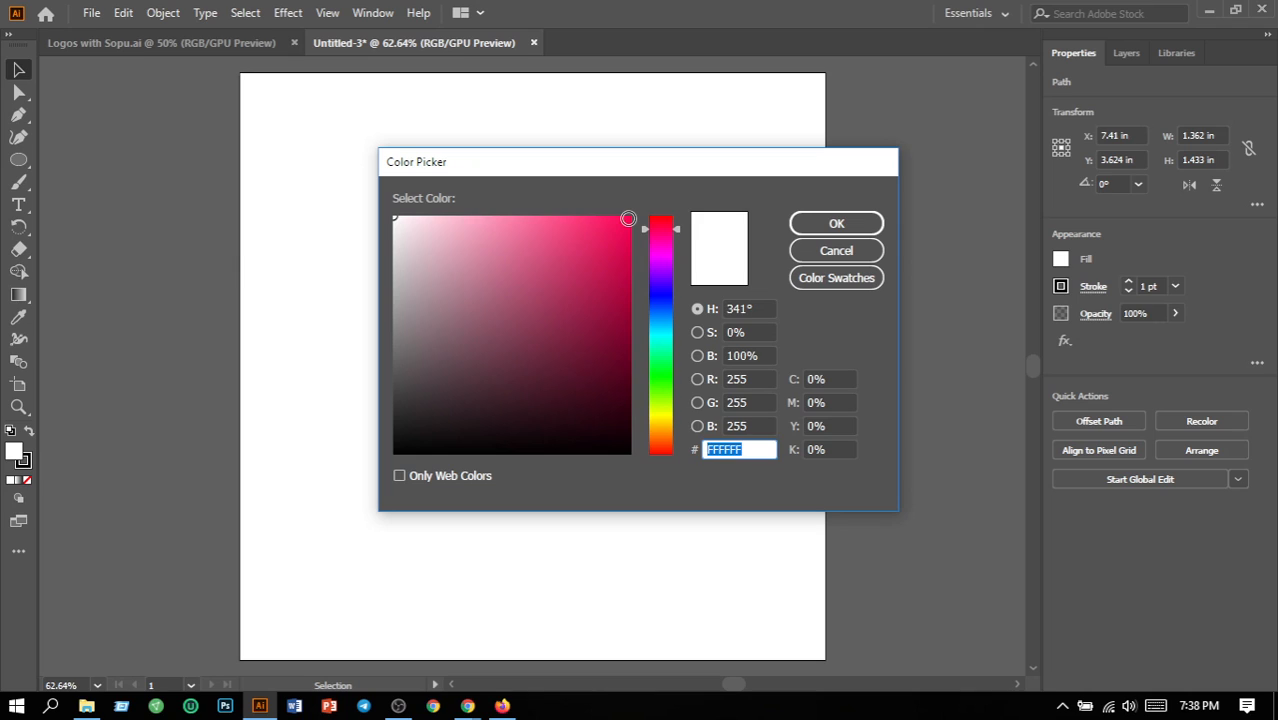
click(628, 218)
click(663, 229)
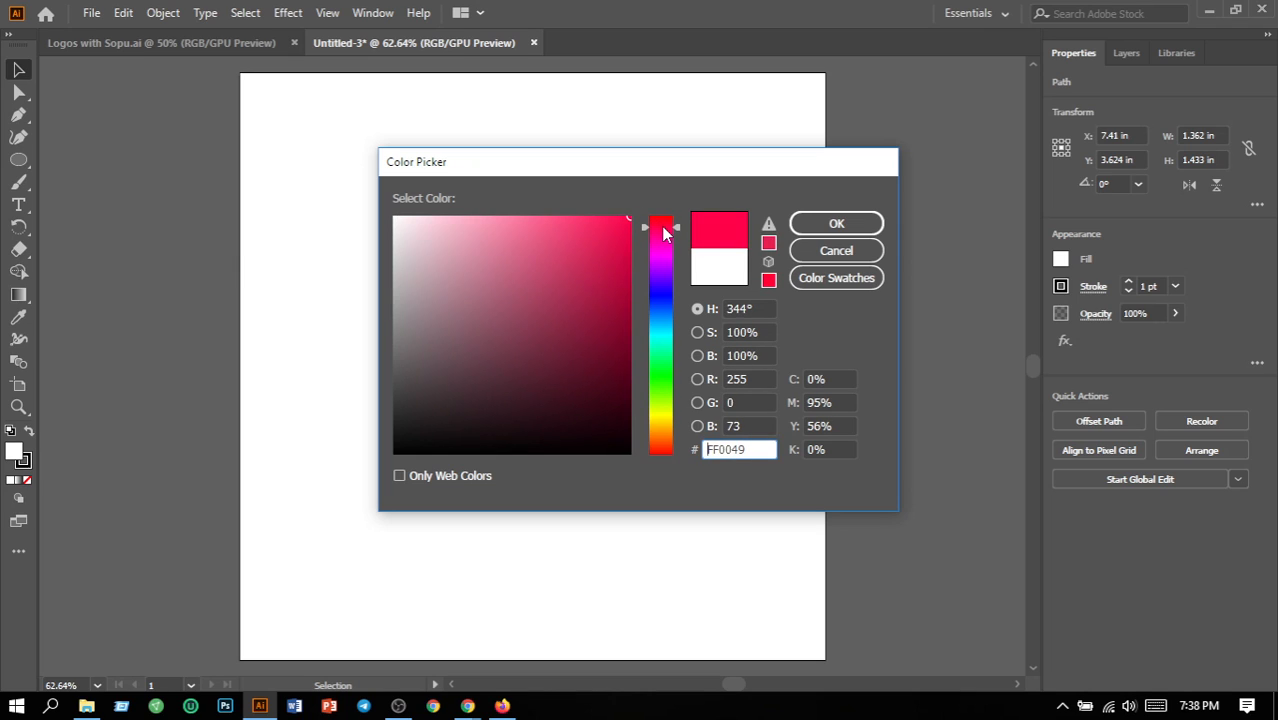
click(836, 223)
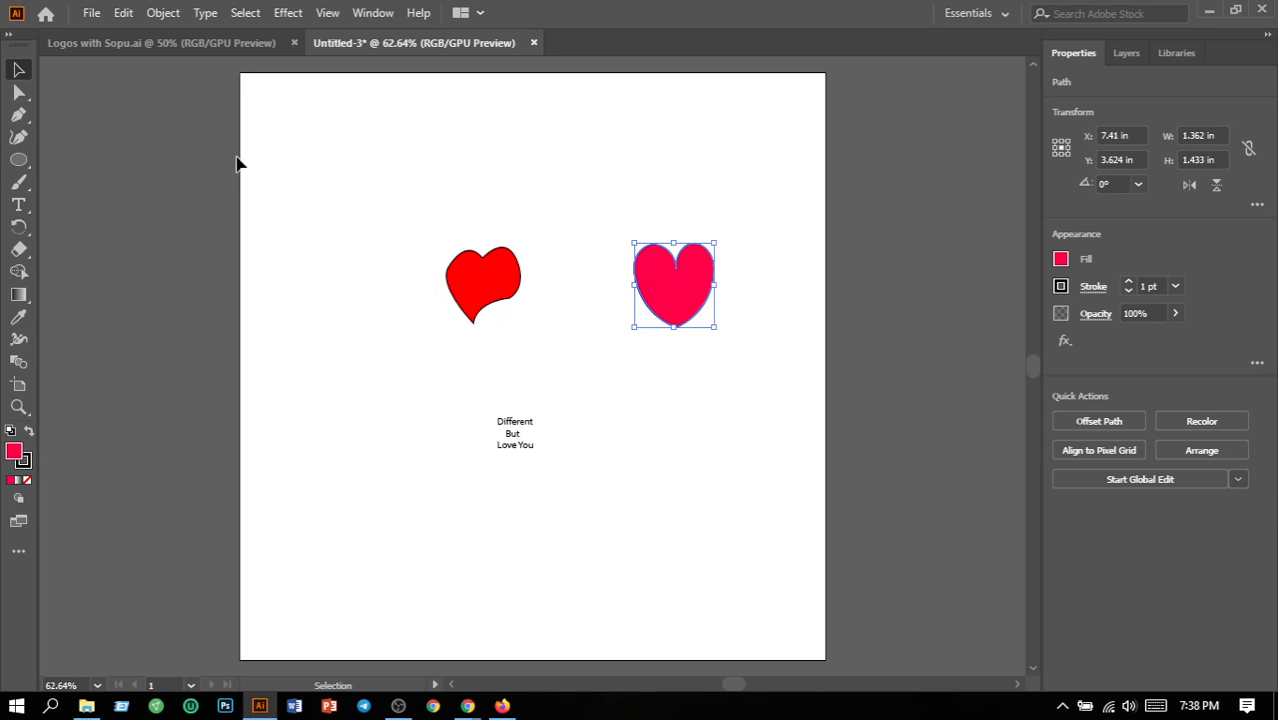
Move the "Different But Love You" text block up into the gap between the two hearts
click(362, 234)
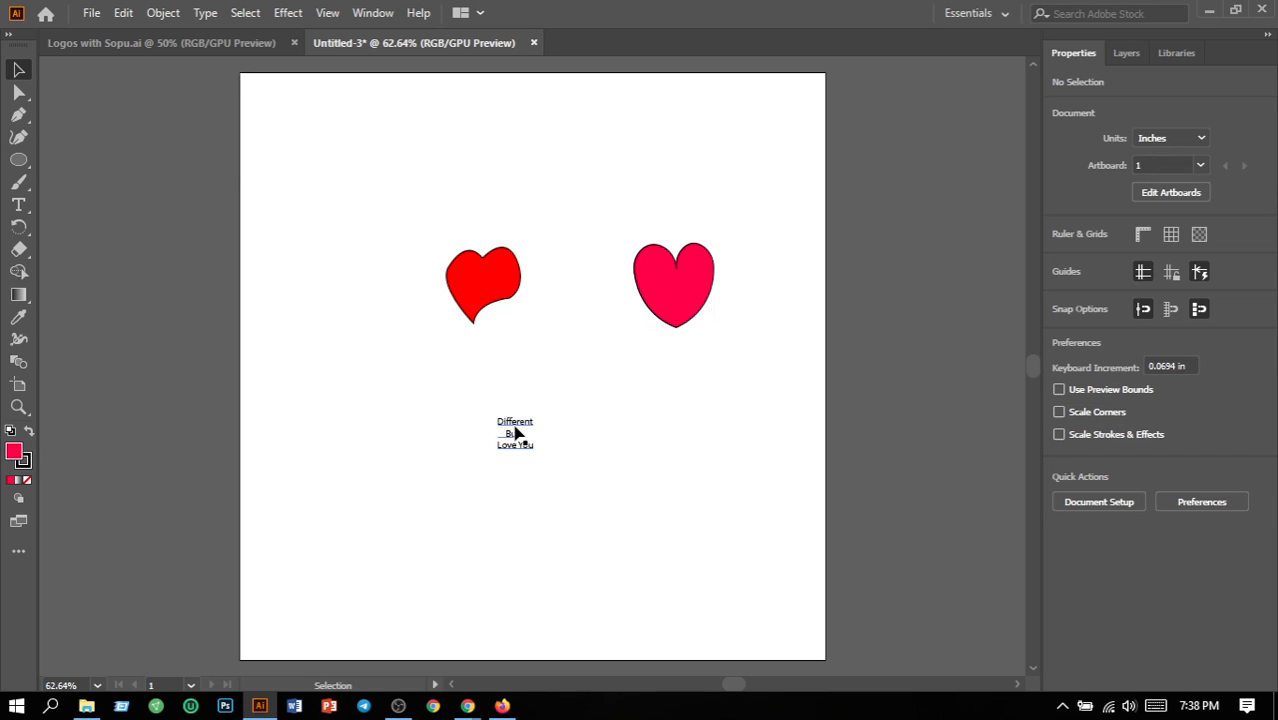
drag(516, 435, 579, 287)
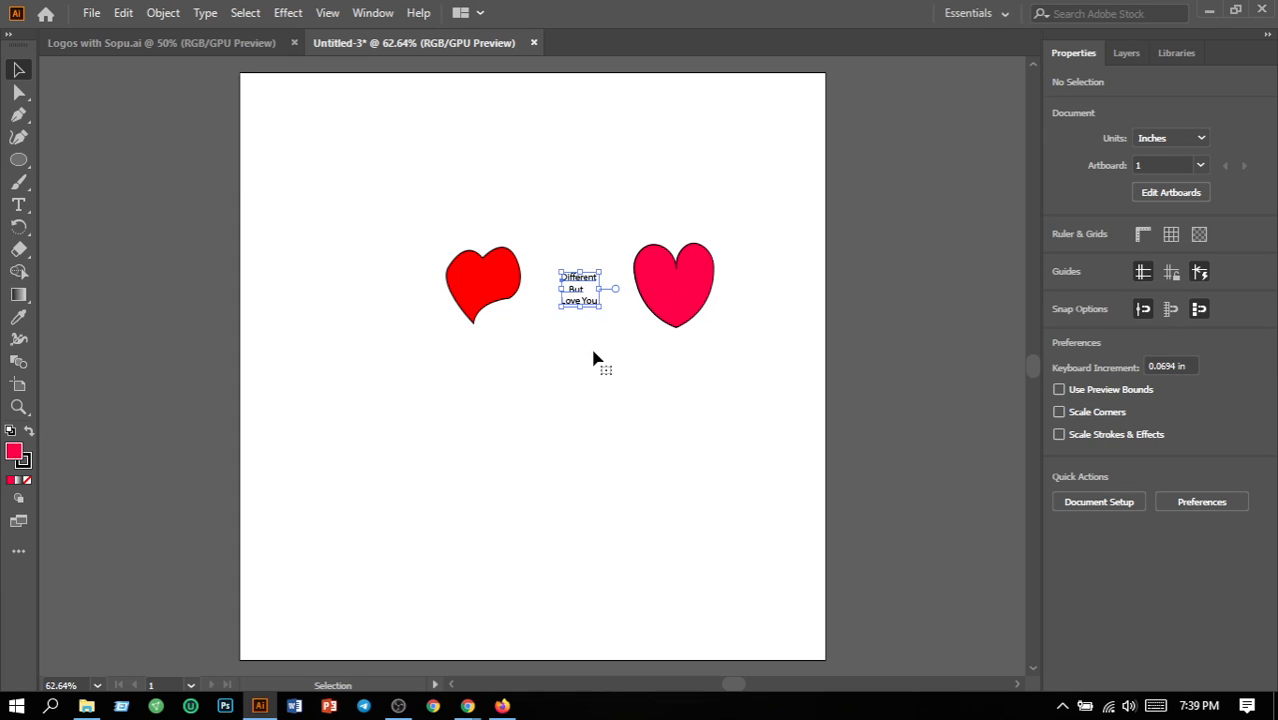
Set the font size of the "Different But Love You" text to 24 pt
click(598, 343)
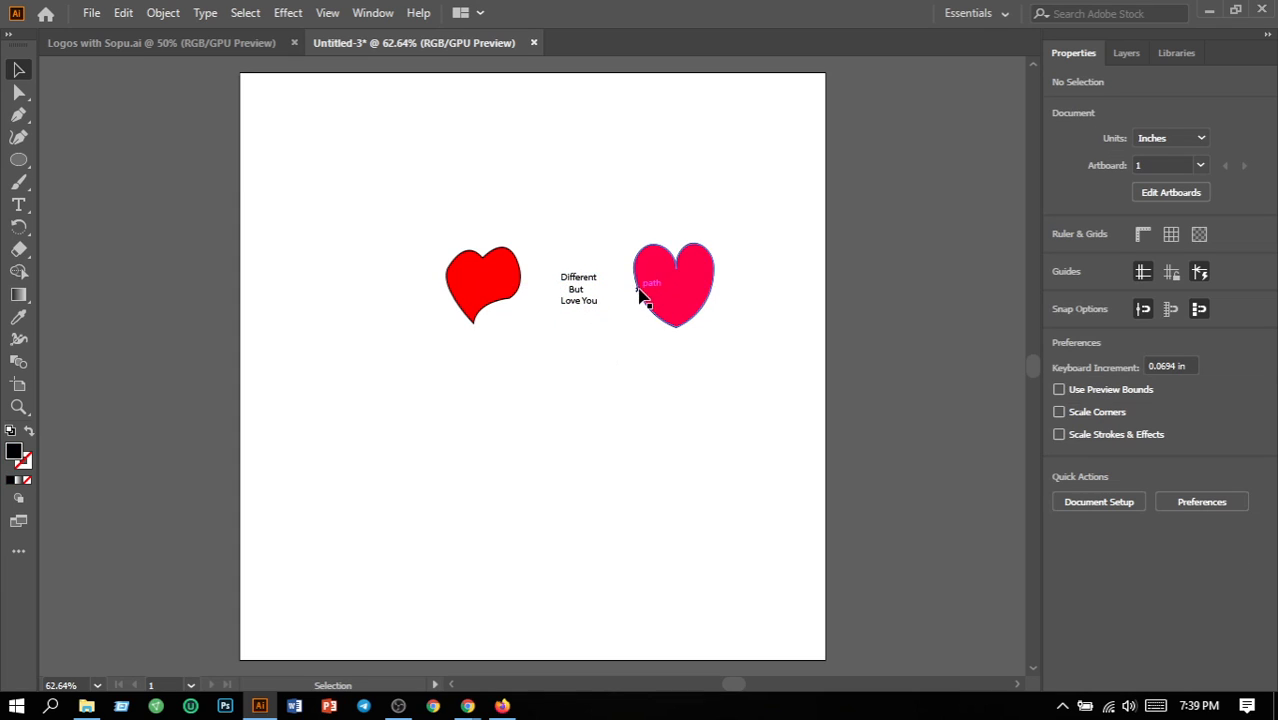
click(578, 284)
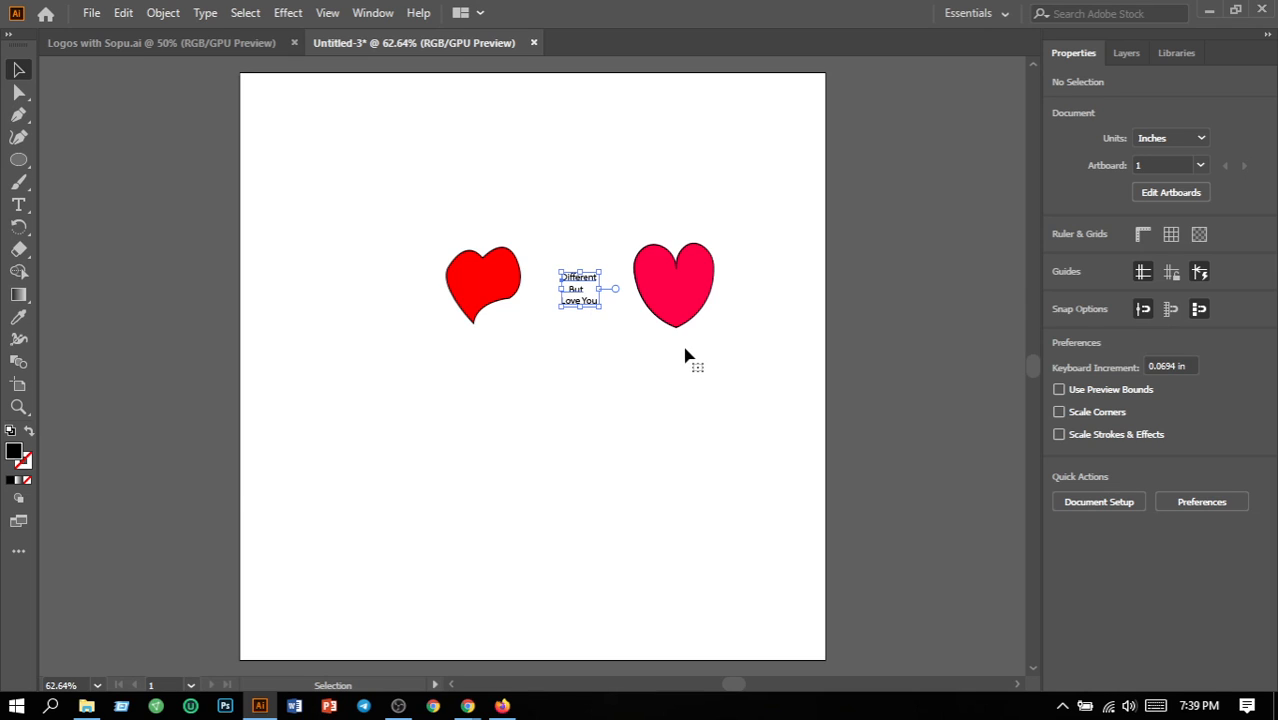
click(18, 204)
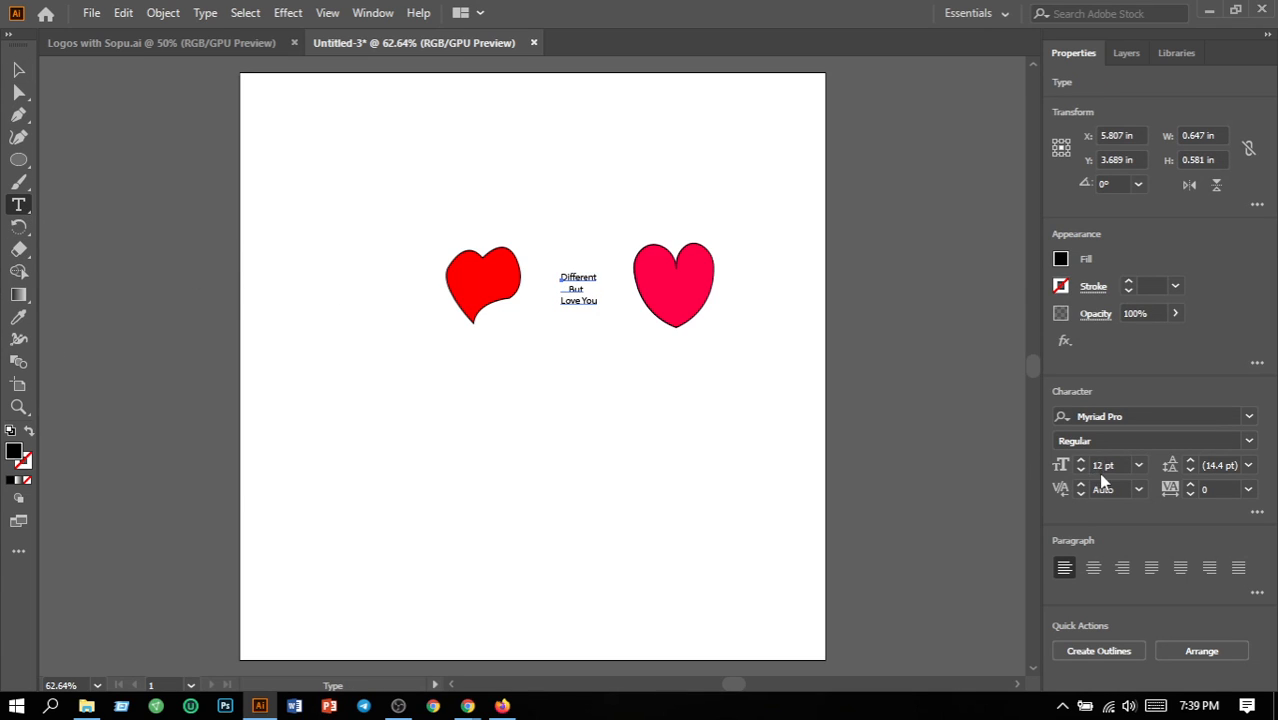
click(1137, 467)
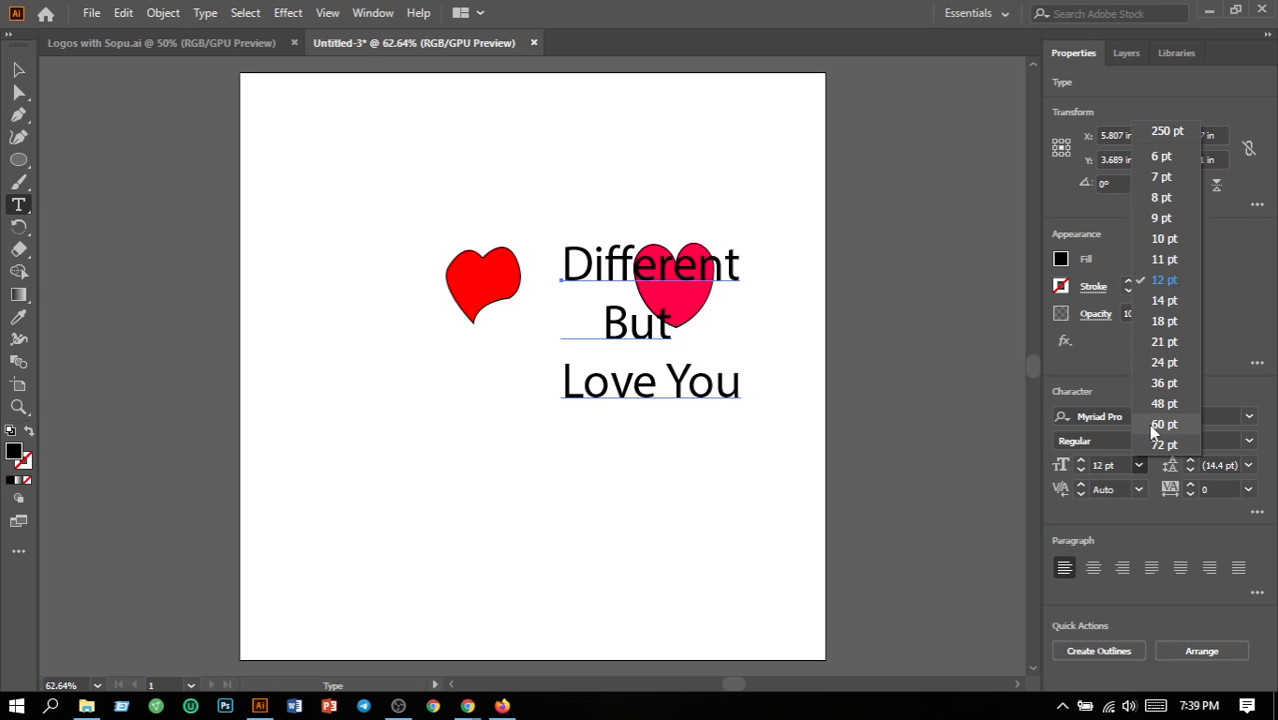
click(1160, 362)
Move the enlarged "Different But Love You" text slightly left so it sits between the two hearts, and deselect it
click(20, 71)
click(575, 419)
drag(596, 333, 577, 334)
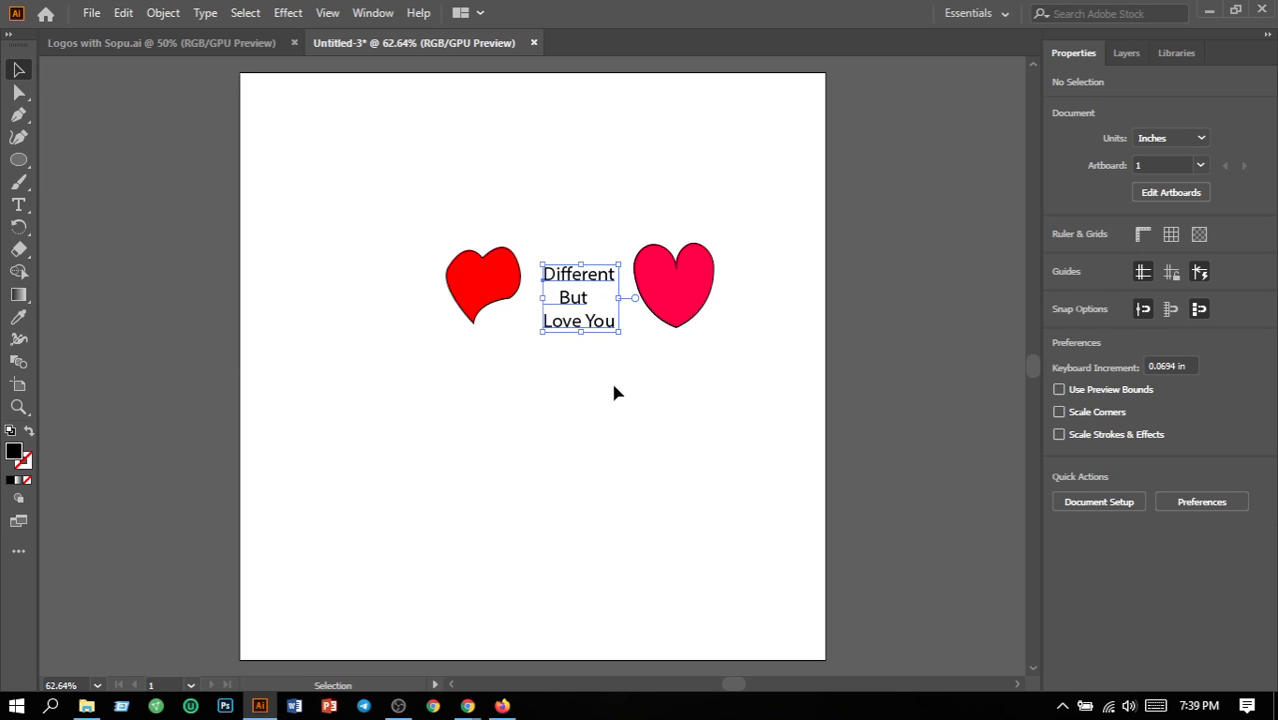
click(656, 485)
Move both hearts and the text together down and left toward the centre of the artboard, then deselect them
drag(391, 206, 830, 420)
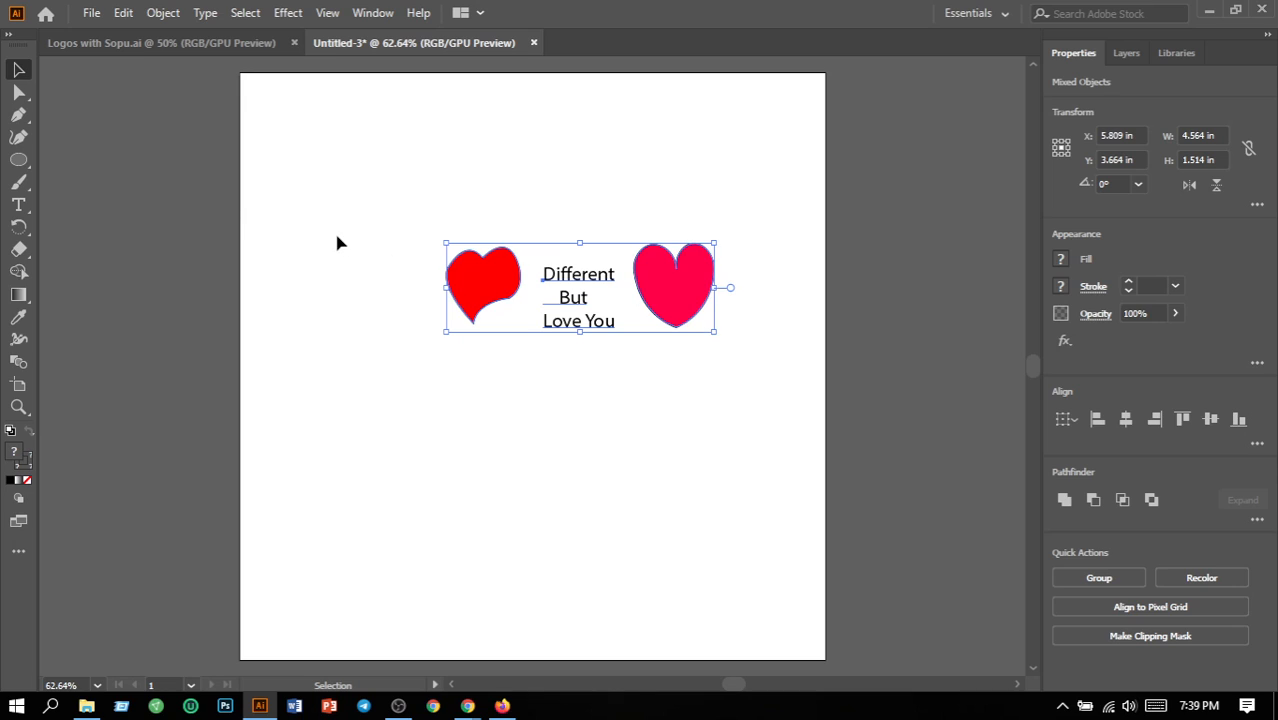
click(436, 314)
drag(375, 215, 737, 390)
drag(650, 340, 607, 393)
click(622, 492)
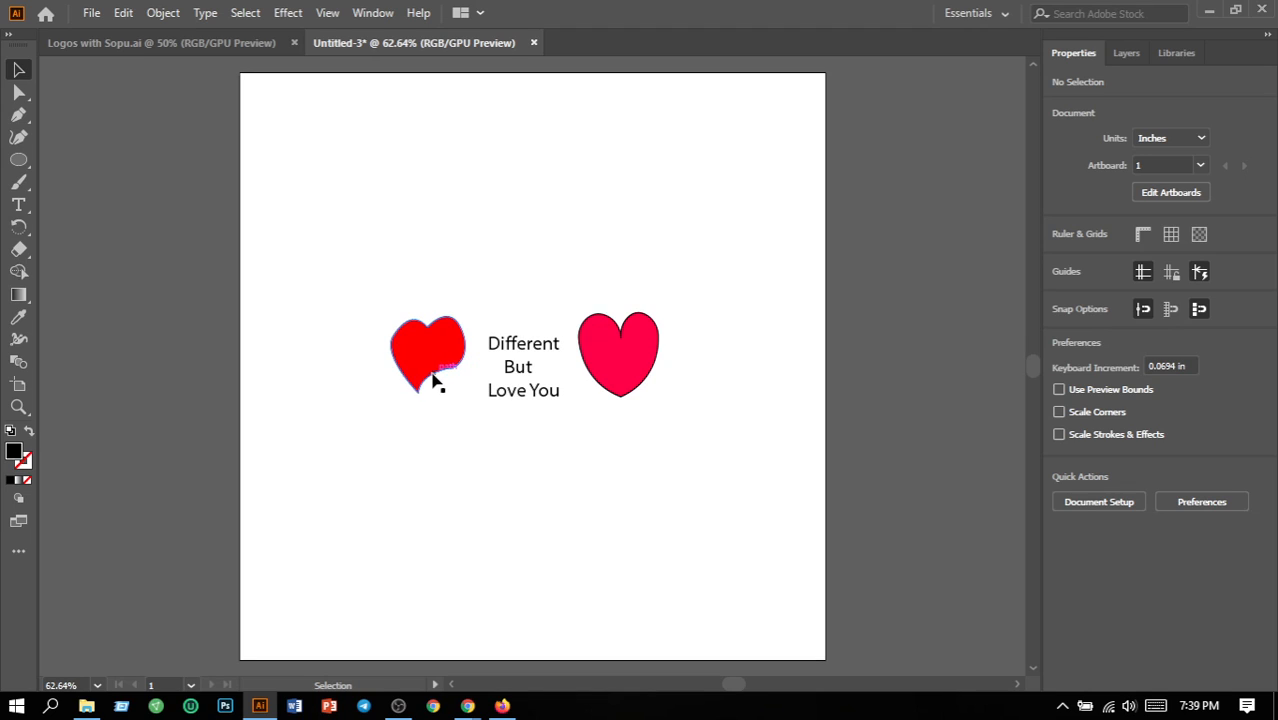
click(424, 390)
click(483, 445)
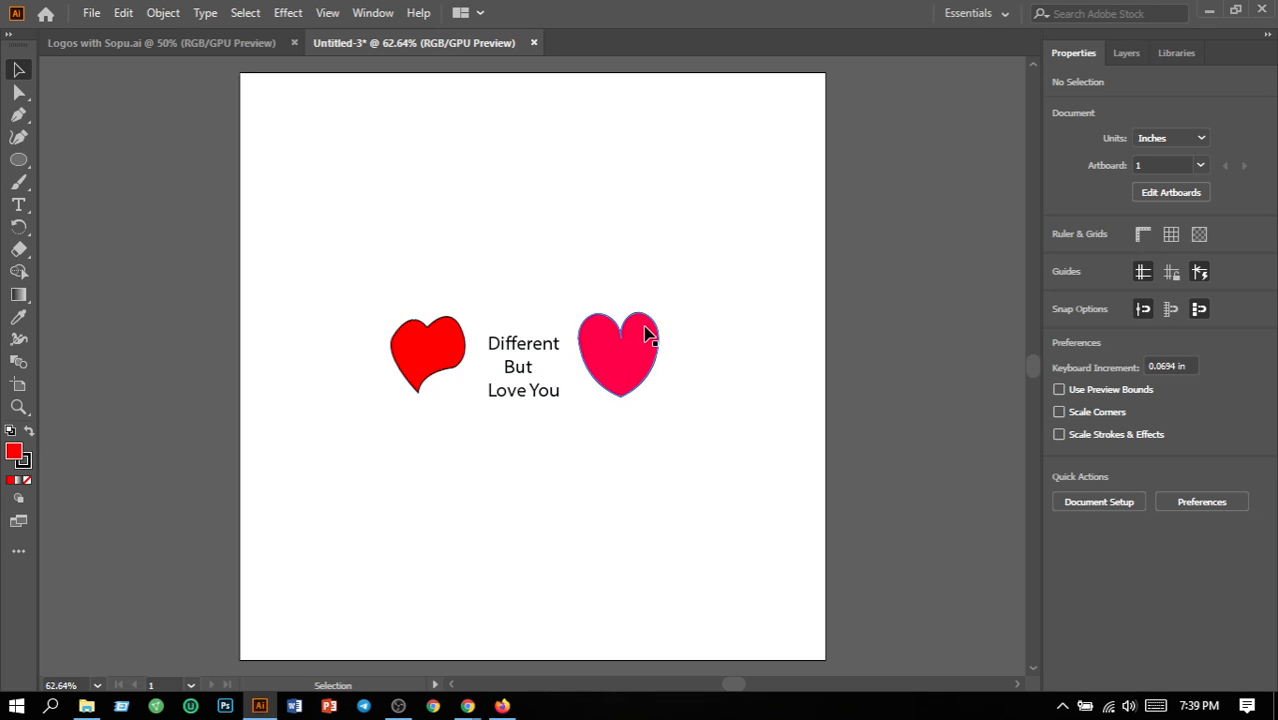
click(620, 378)
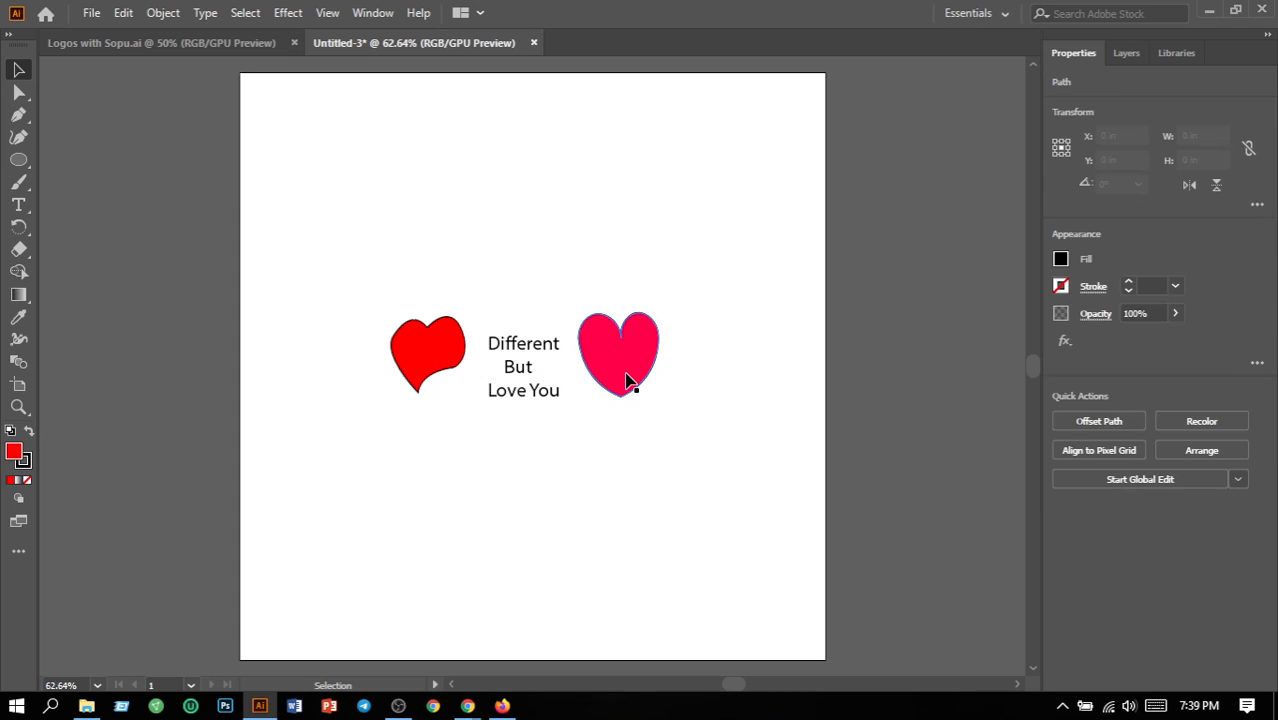
click(630, 524)
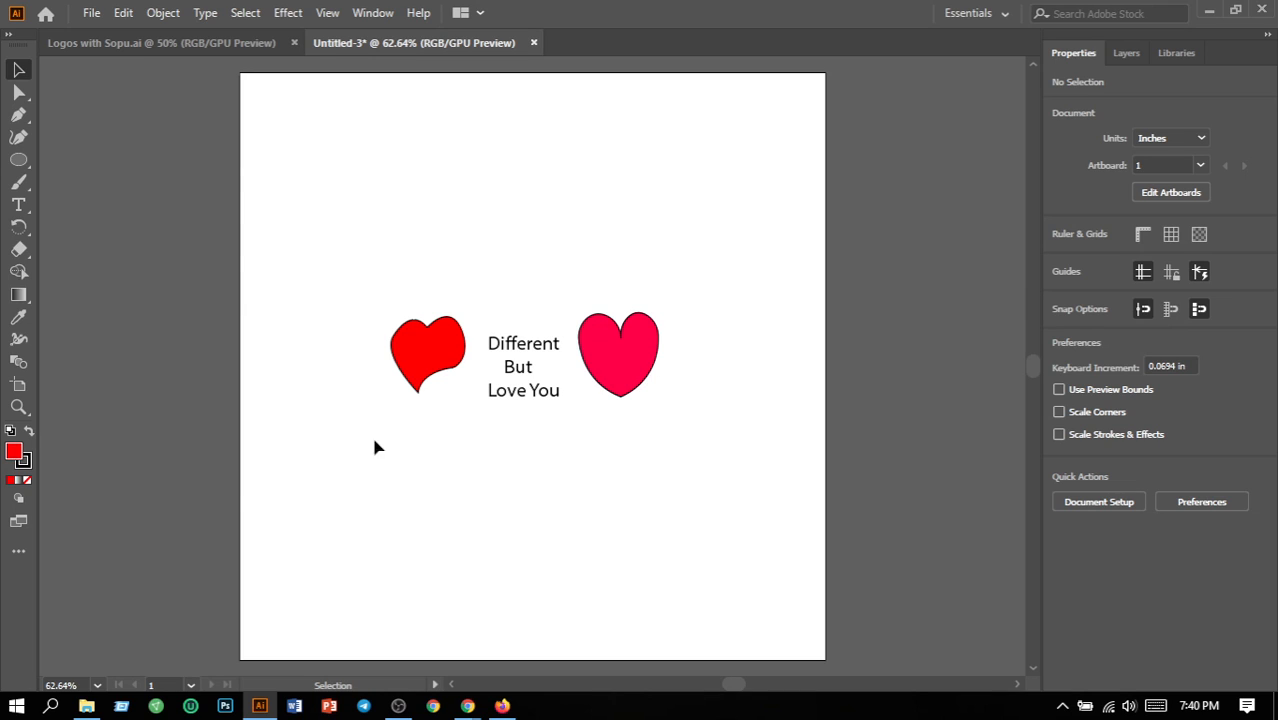
click(398, 706)
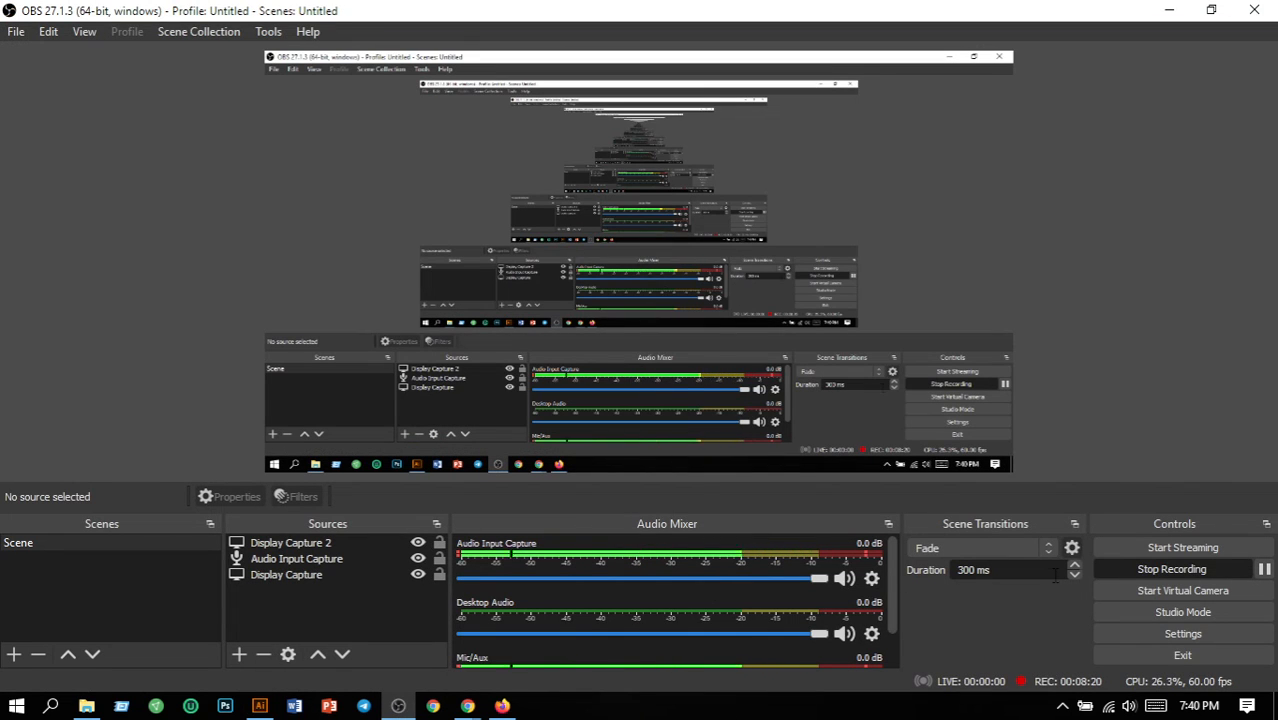